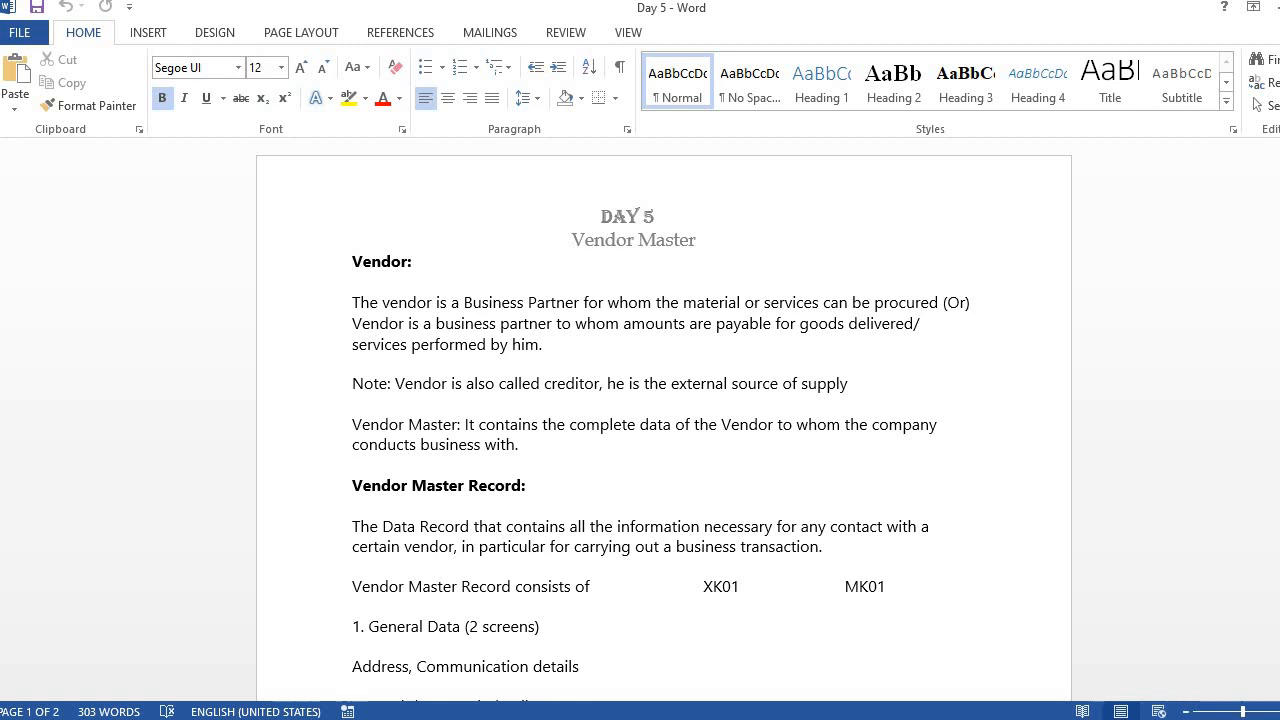
Scroll the Day 5 notes down to the Type of Vendors list on page 2.
left_click_drag(1279, 240, 1279, 506)
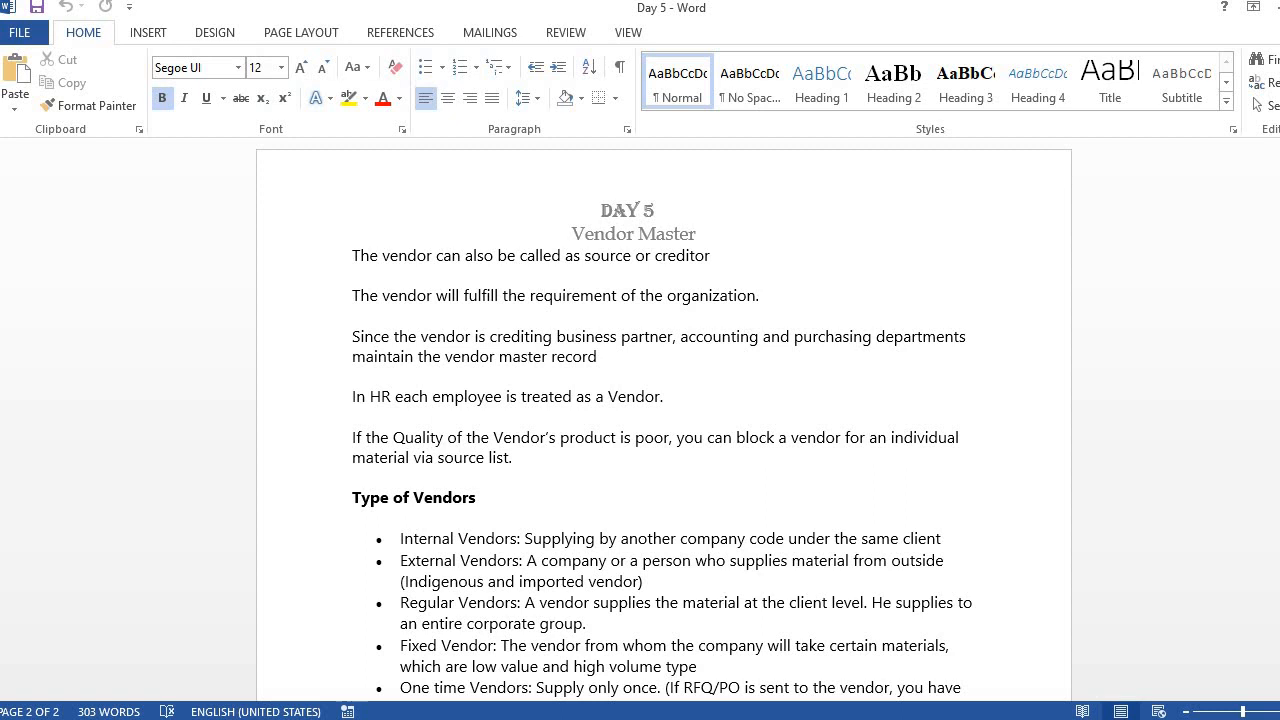
Read to the end of the vendor types list, then bring the SAP Easy Access window forward.
left_click_drag(1279, 525, 1279, 575)
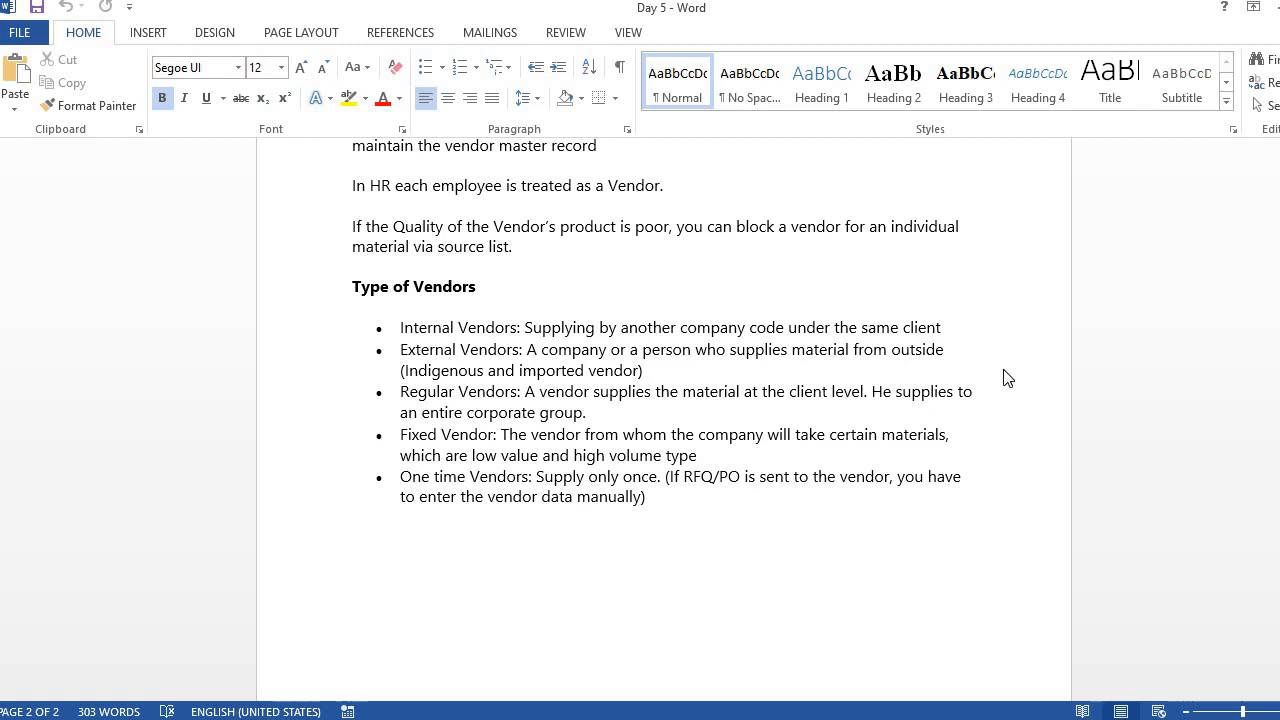
left_click(686, 514)
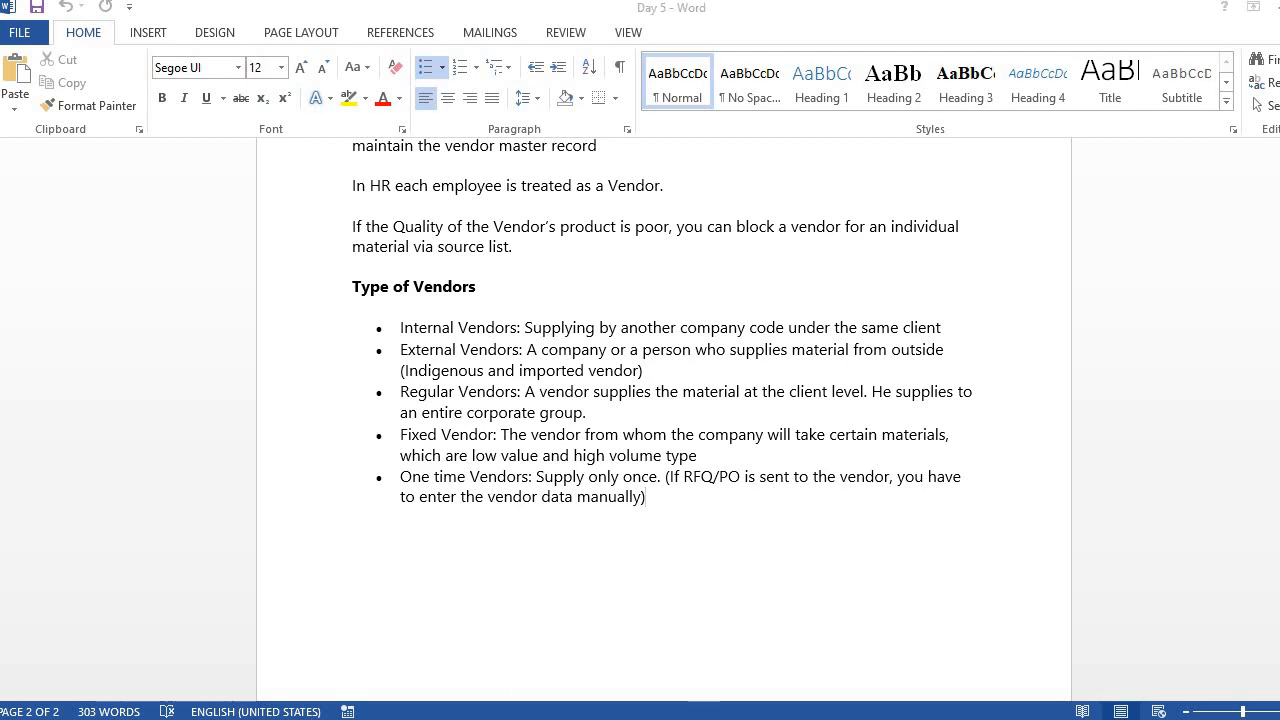
mouse_move(704, 712)
left_click(714, 656)
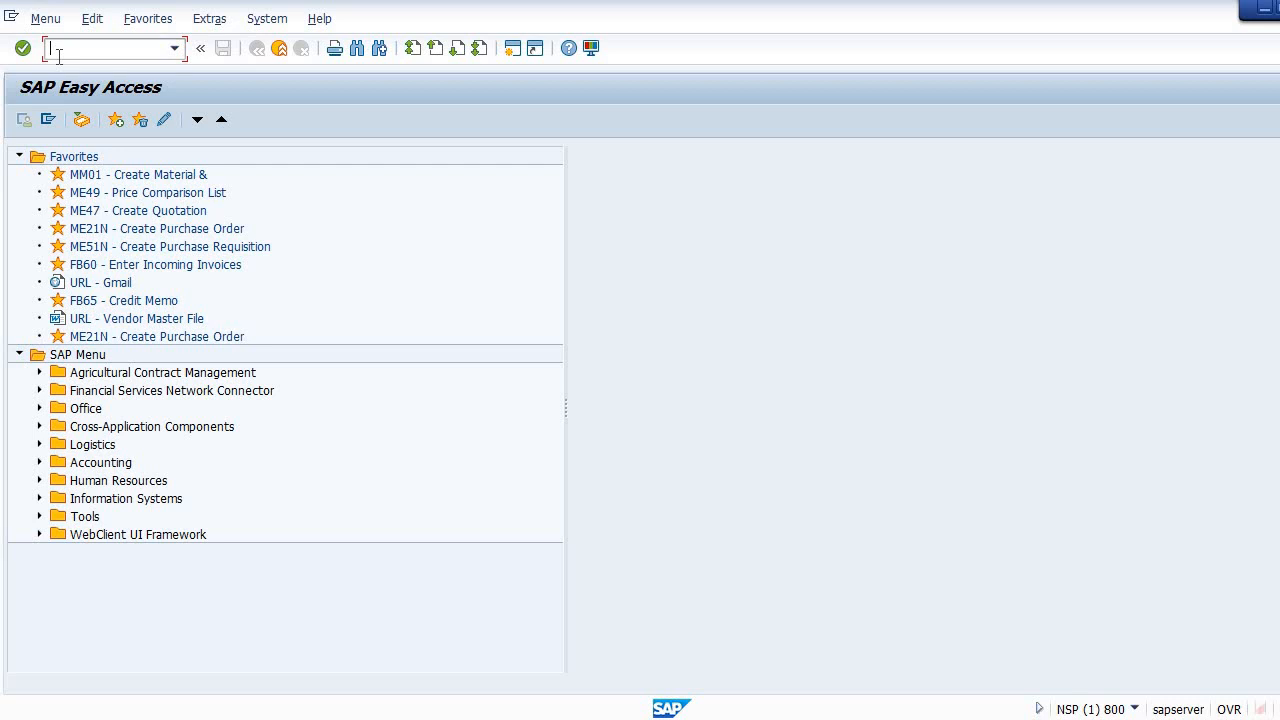
Run transaction OBD3 and start a new entry in the Vendor Account Groups overview.
type("OB3")
key("BackSpace")
type("D3")
key("Return")
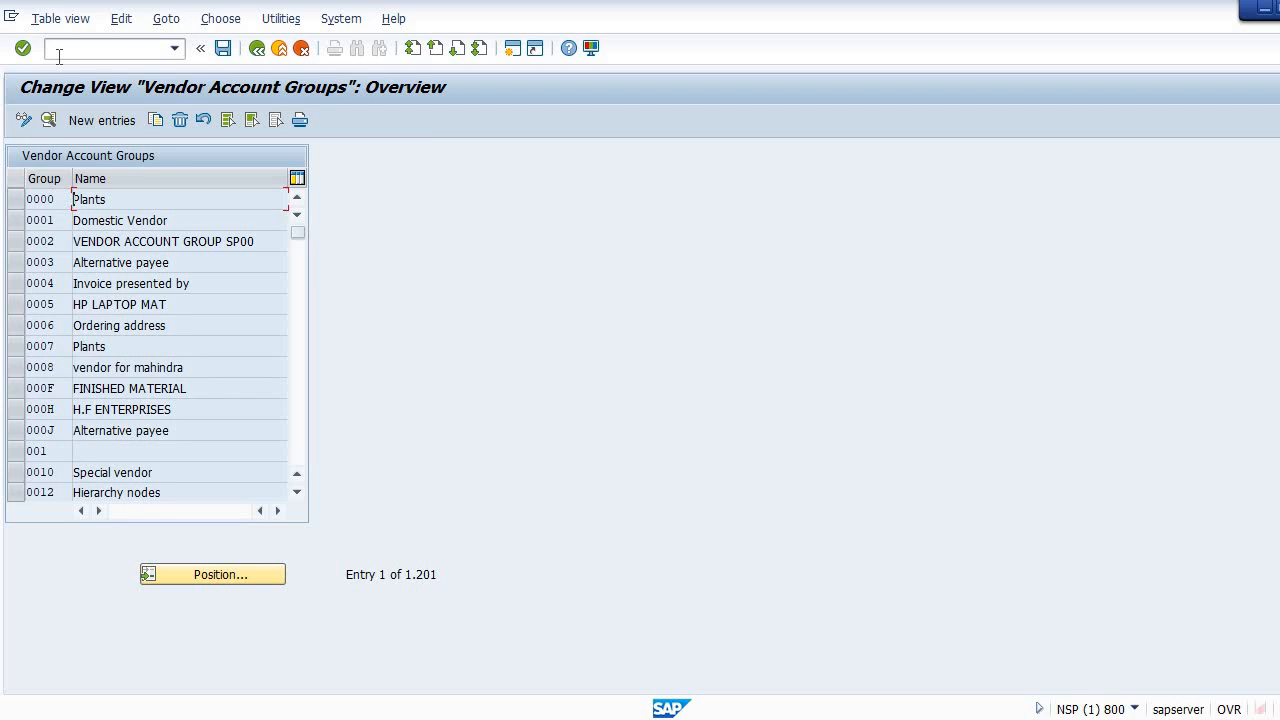
left_click(89, 120)
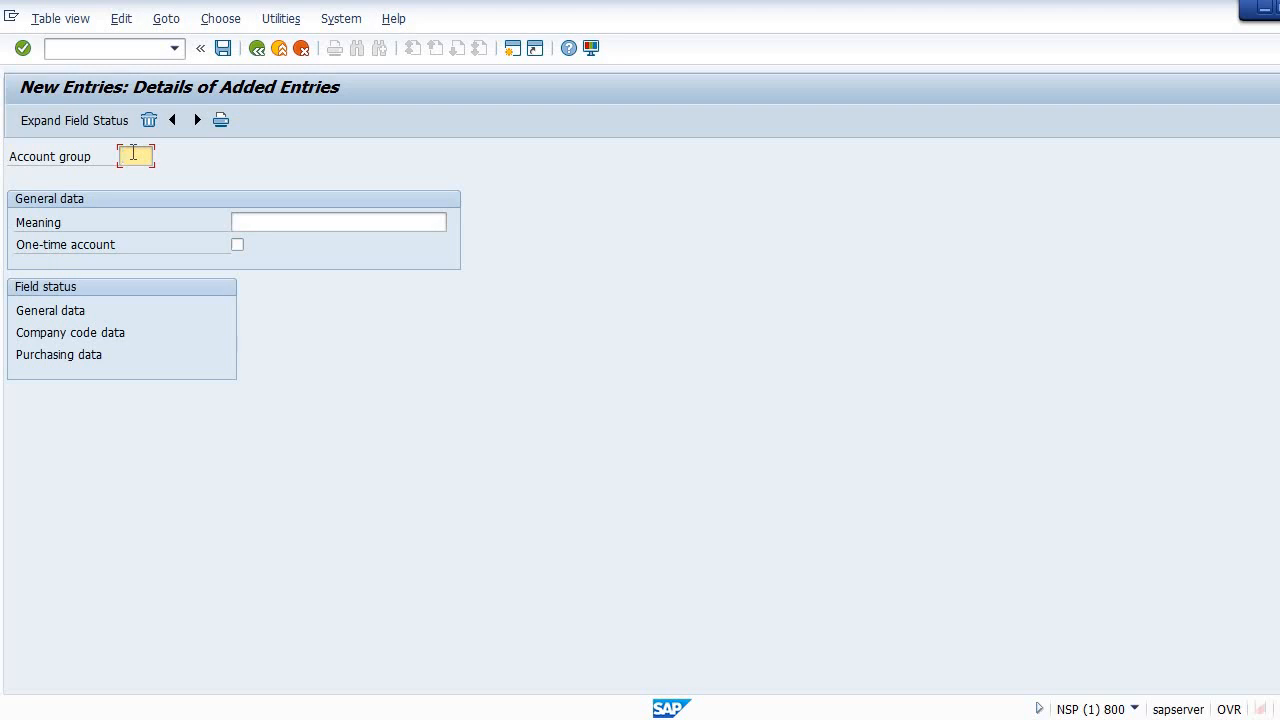
Enter account group CRED with meaning Creditor and select the General data status group.
type("CRED")
left_click(245, 222)
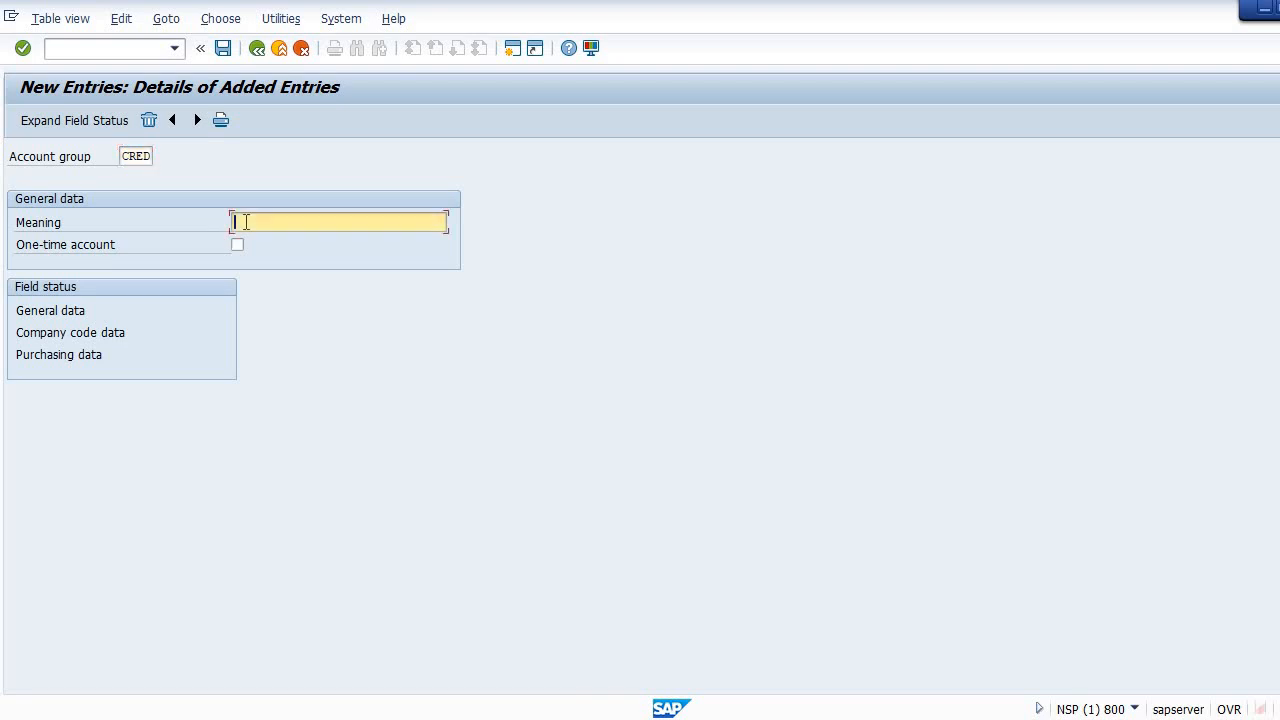
type("Creditor")
left_click(47, 312)
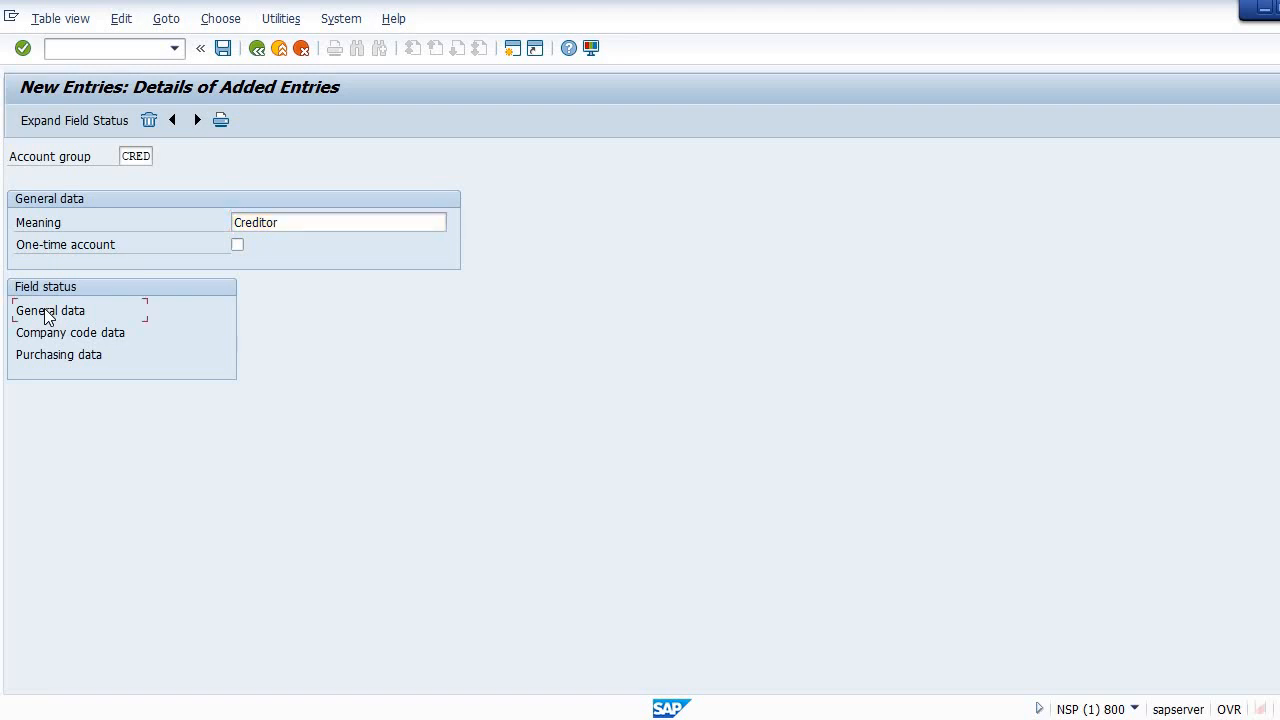
In the Address field status group, set Name 1 to Req. Entry.
left_click(87, 121)
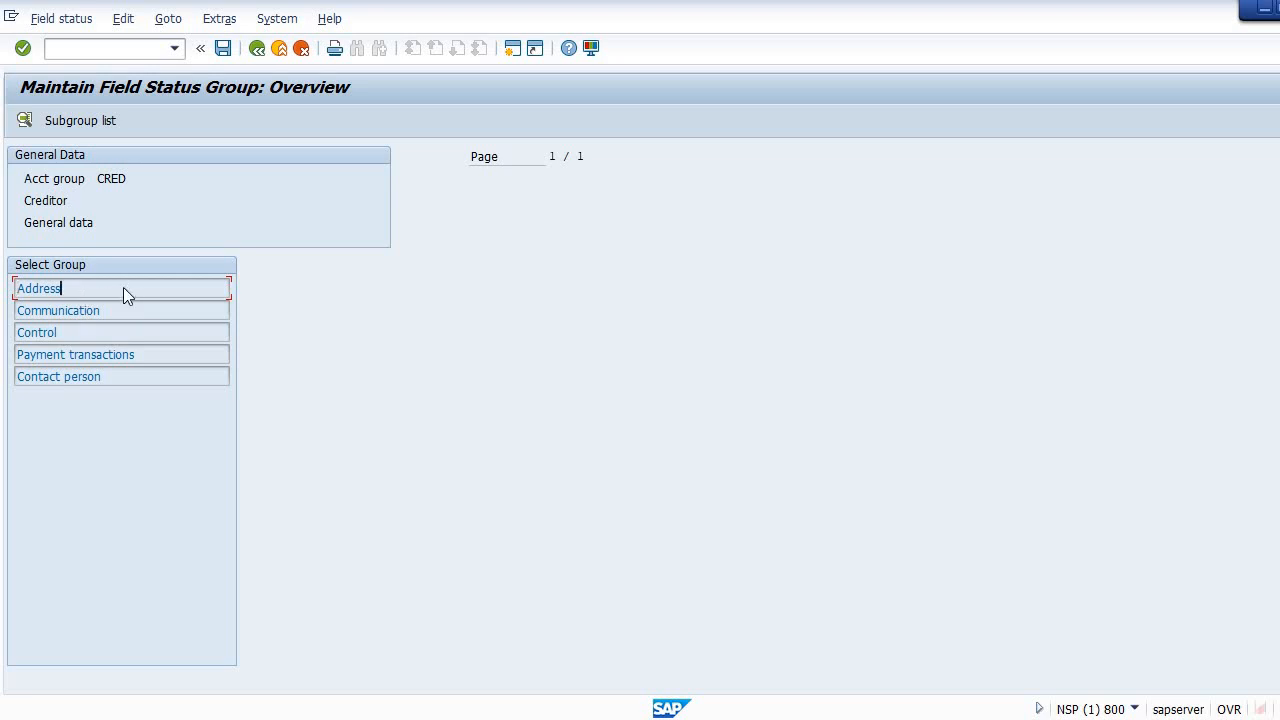
double_click(123, 287)
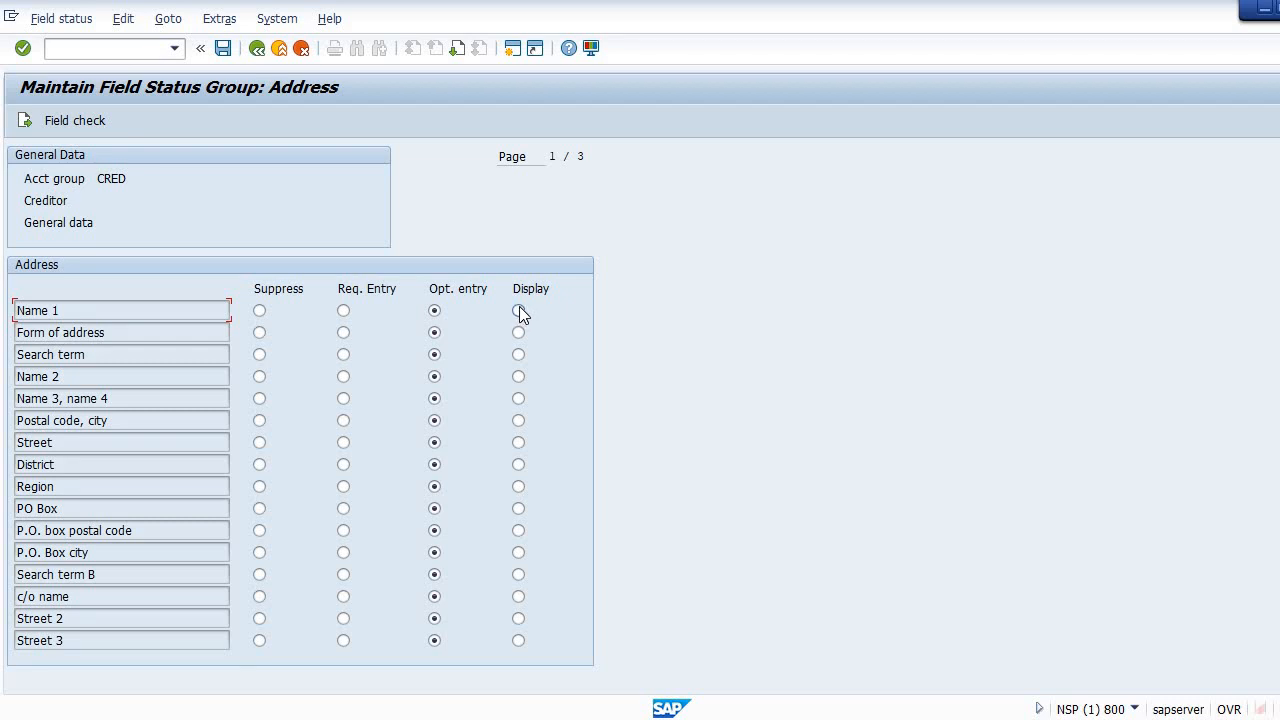
left_click(343, 311)
Save CRED under a customizing request, then make Reconciliation account required in Account management and save.
left_click(222, 51)
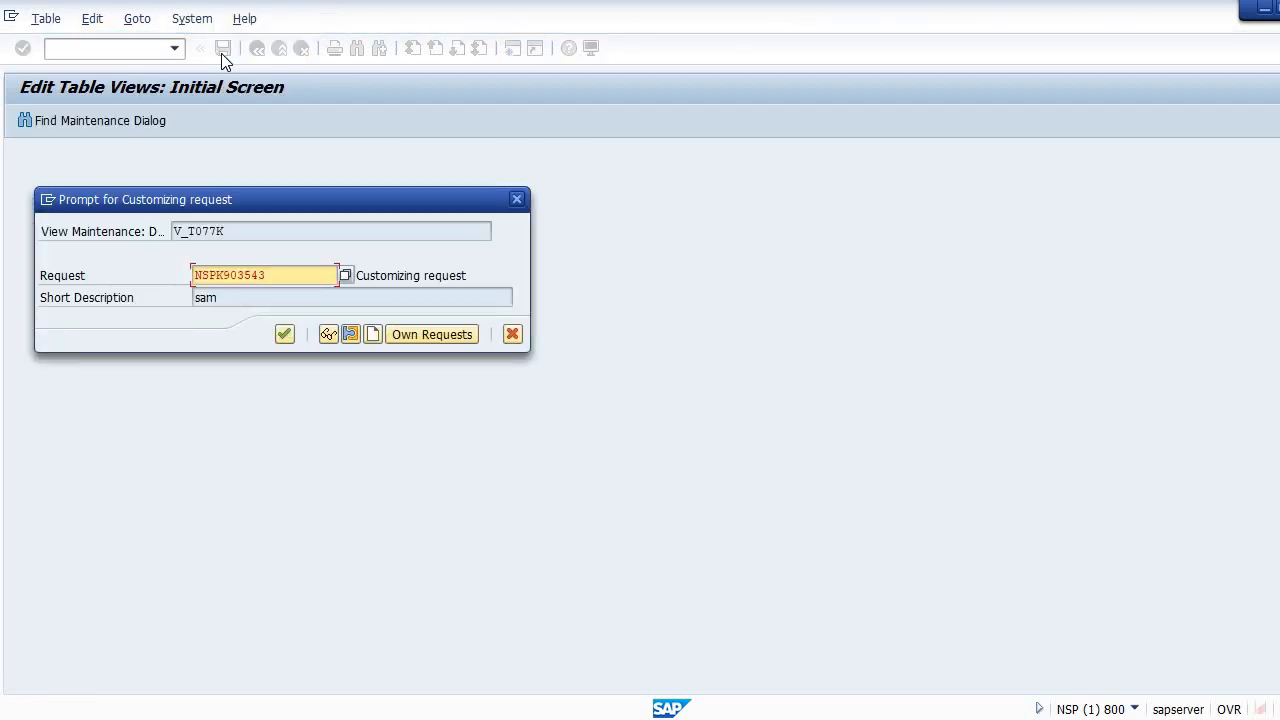
left_click(278, 333)
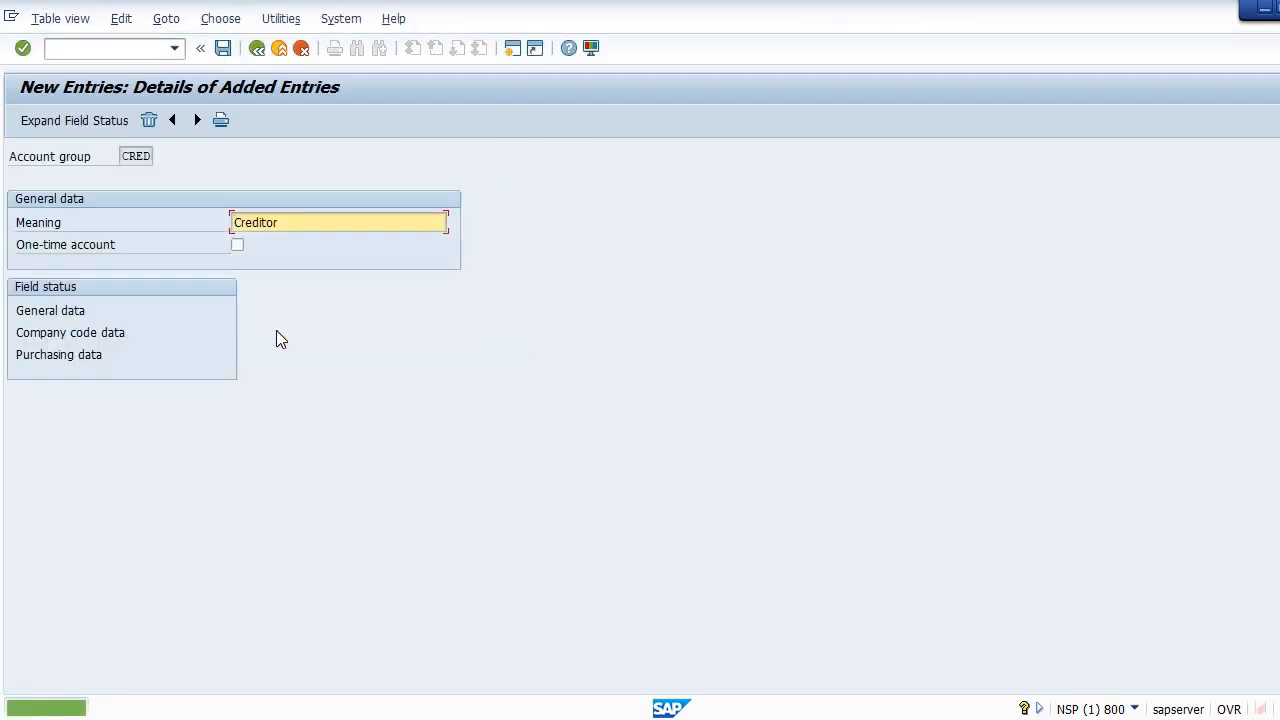
double_click(52, 335)
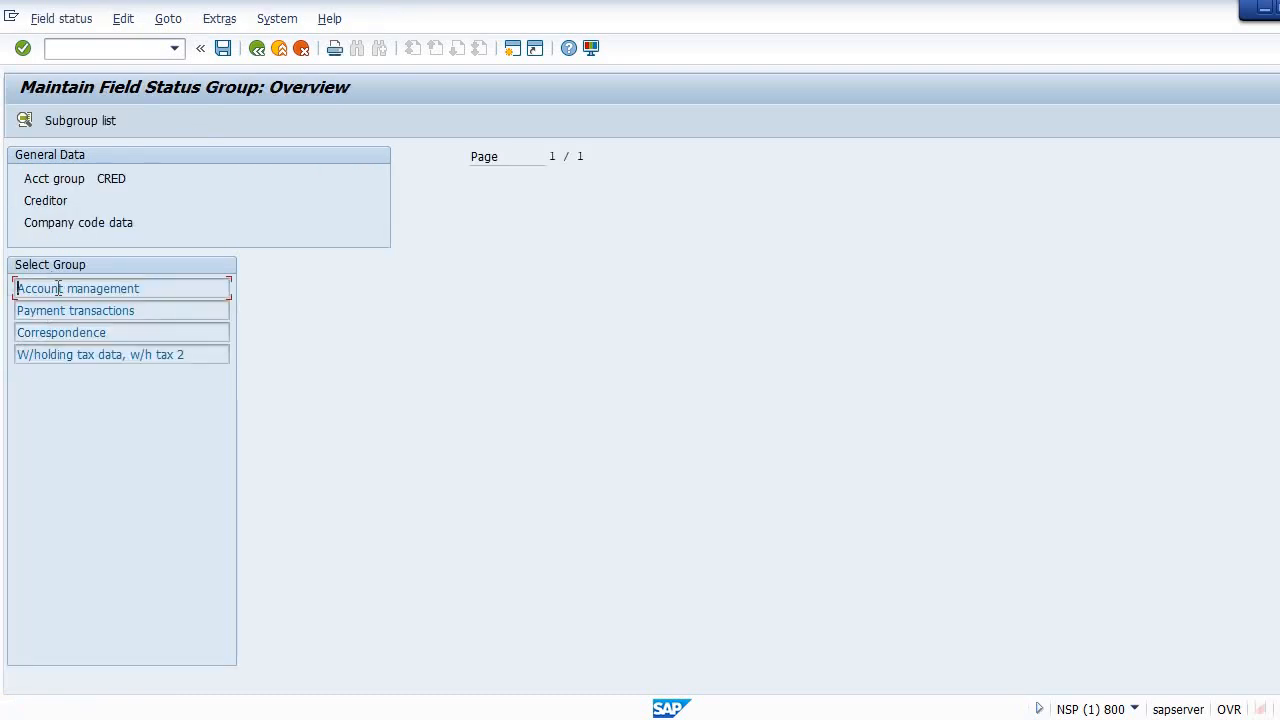
double_click(57, 288)
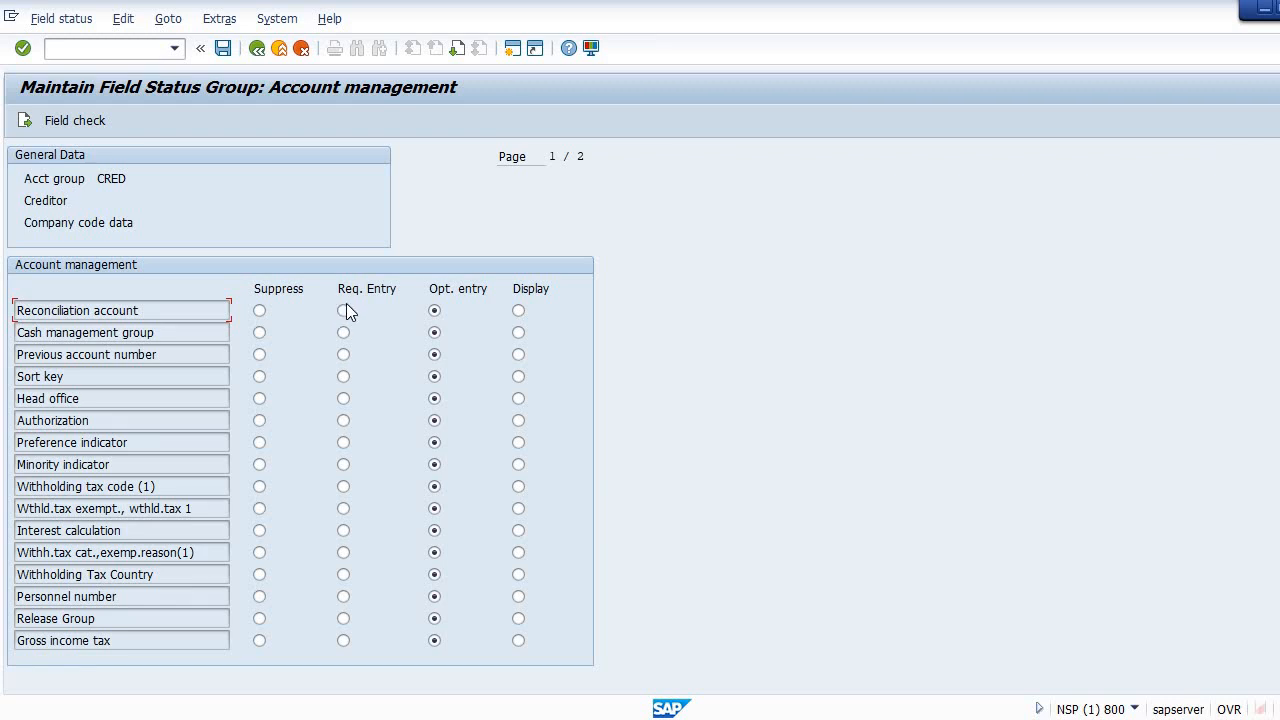
left_click(221, 54)
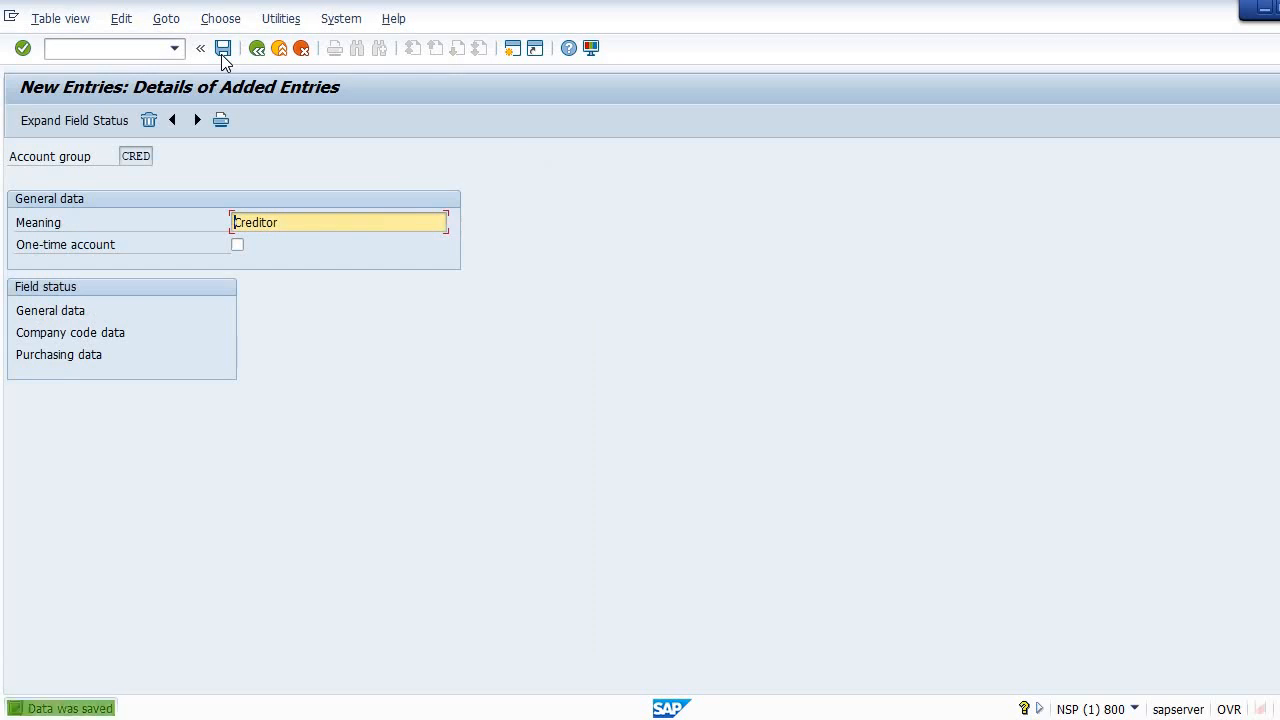
Make Purchase order currency a required entry in CRED's Purchasing data group and save.
double_click(75, 355)
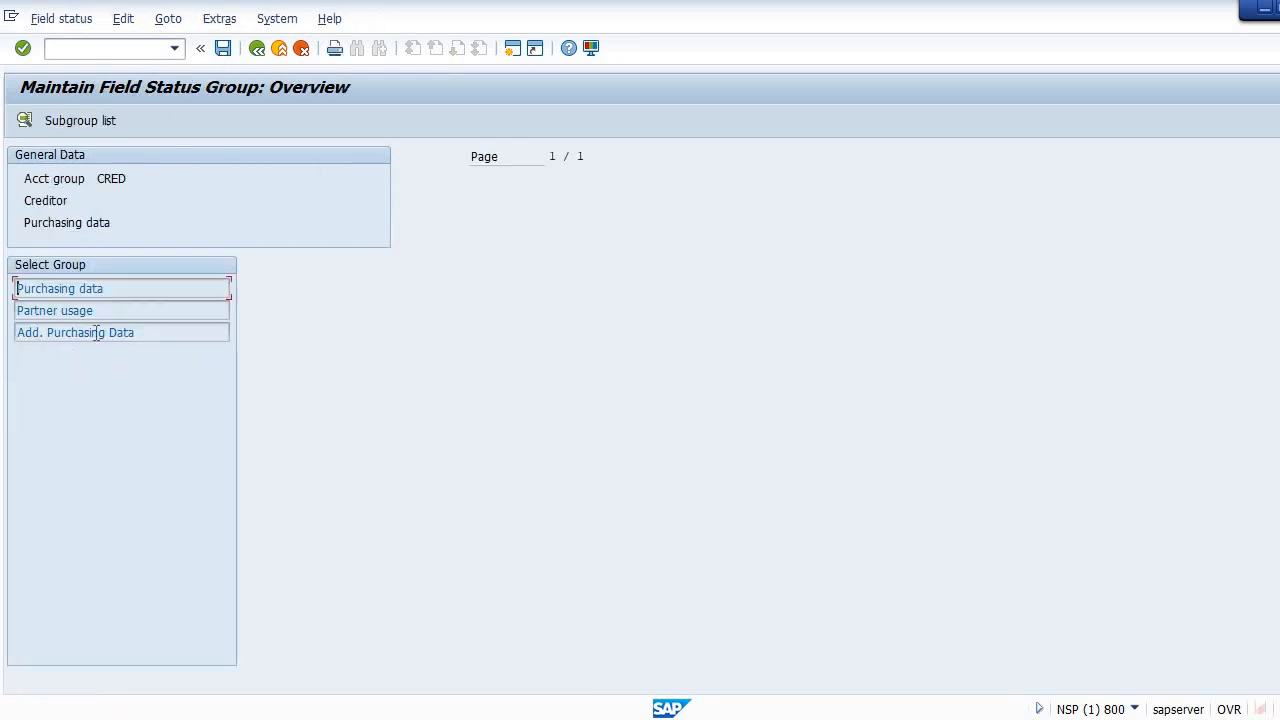
double_click(121, 290)
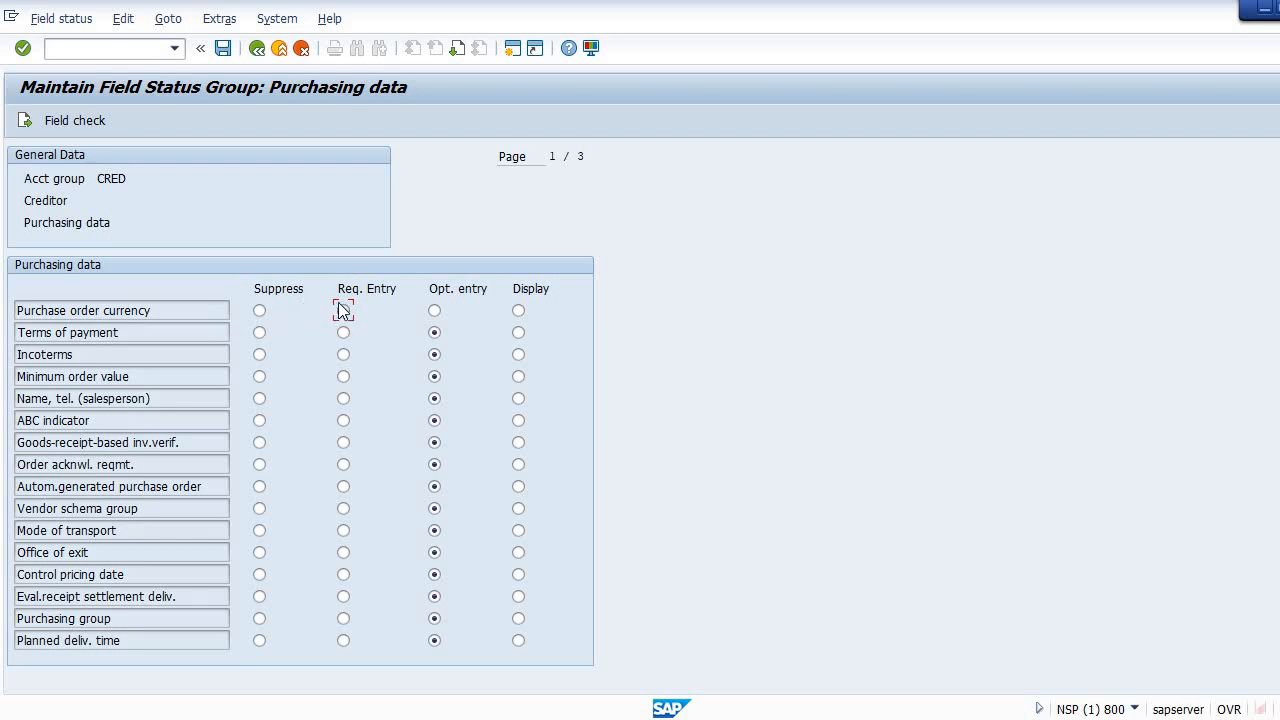
left_click(434, 332)
left_click(222, 48)
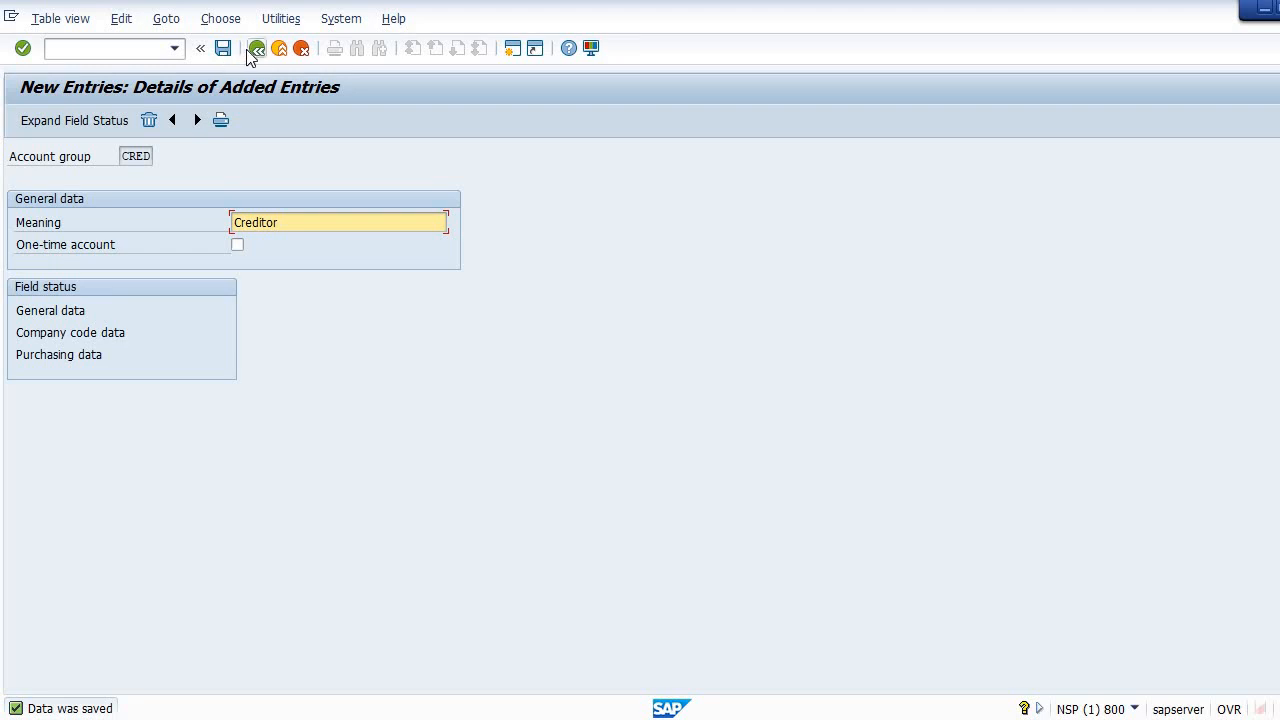
Return to SAP Easy Access and open the vendor account group number range assignments with OBAS.
left_click(255, 52)
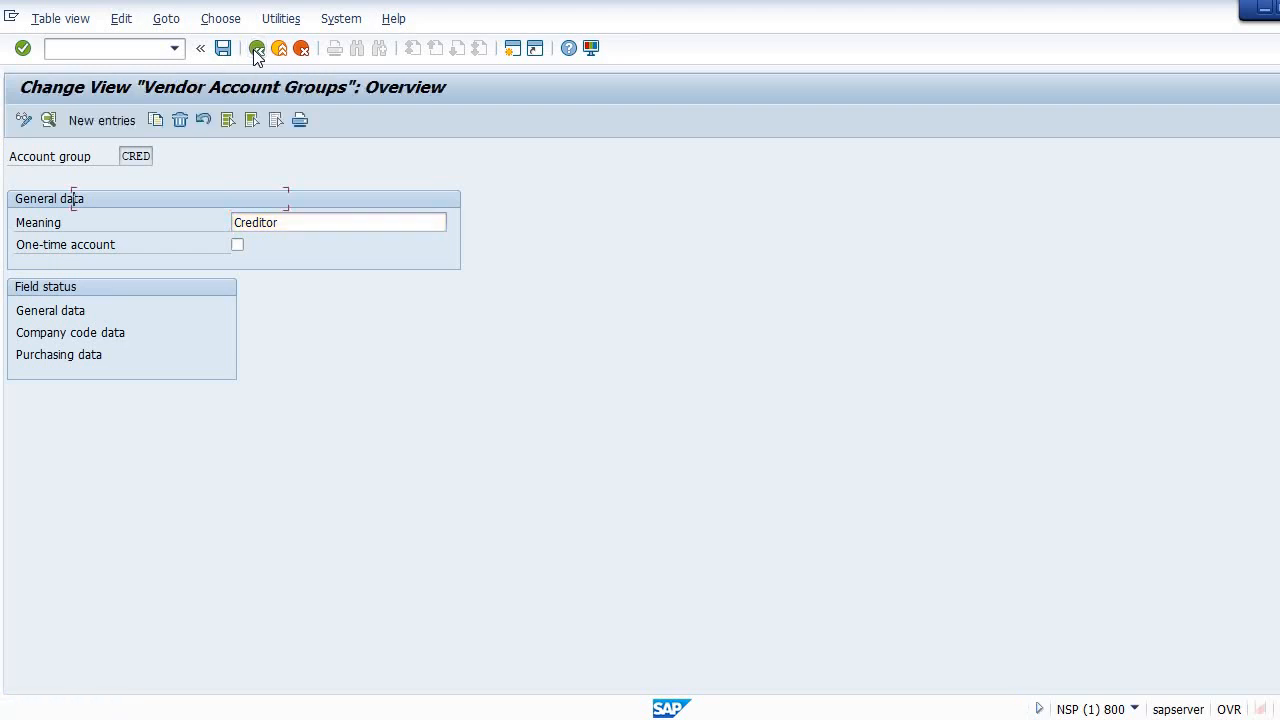
left_click(255, 52)
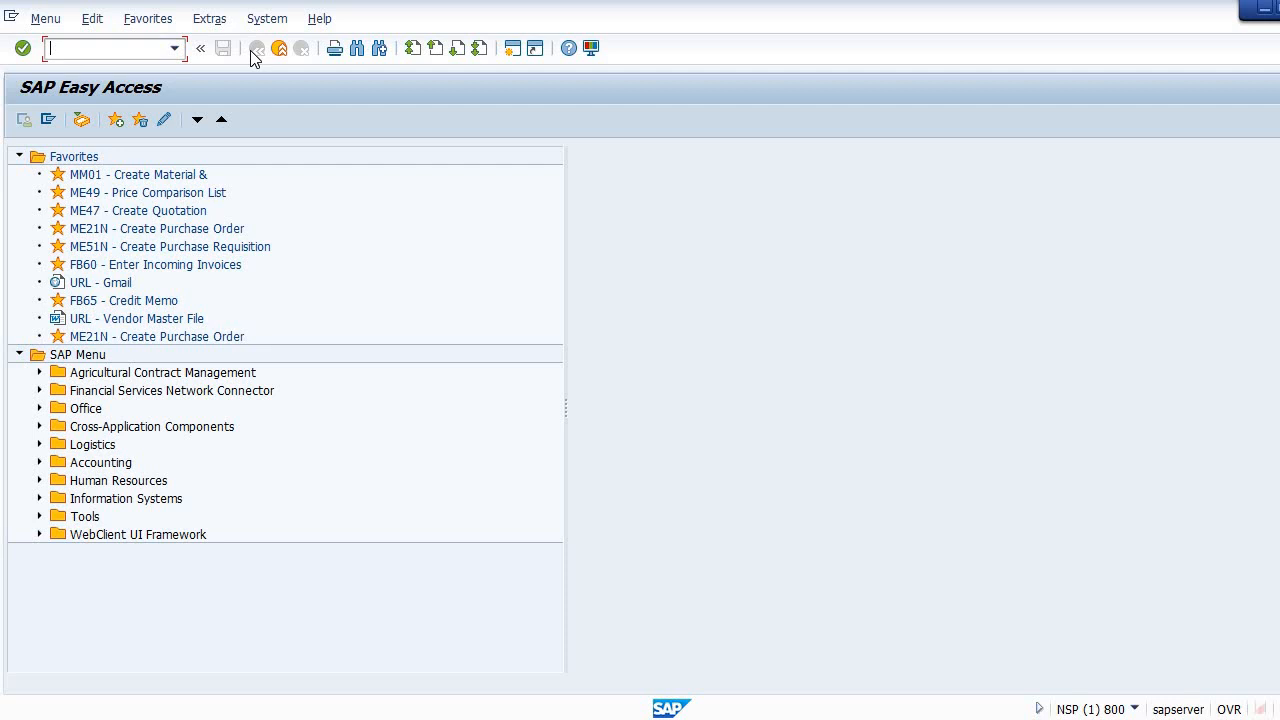
type("obas")
key("Return")
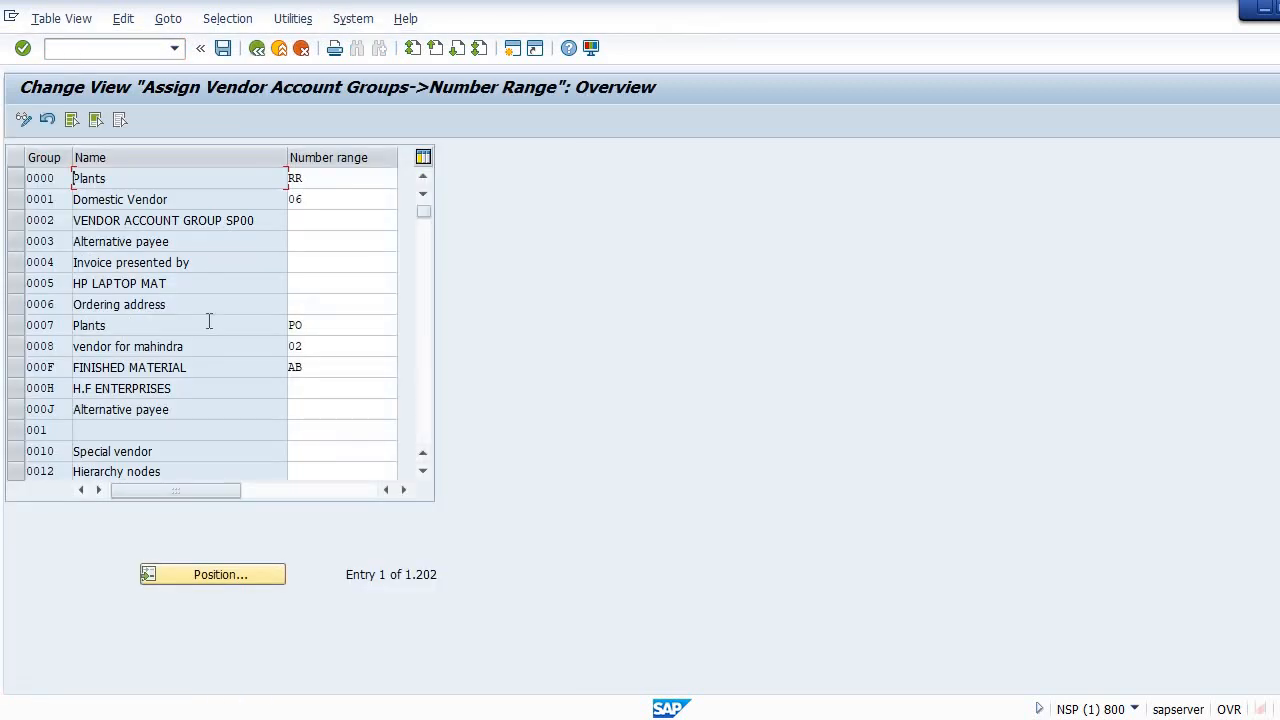
Assign number range NR to account group CRED, save under a customizing request, and exit.
left_click(224, 576)
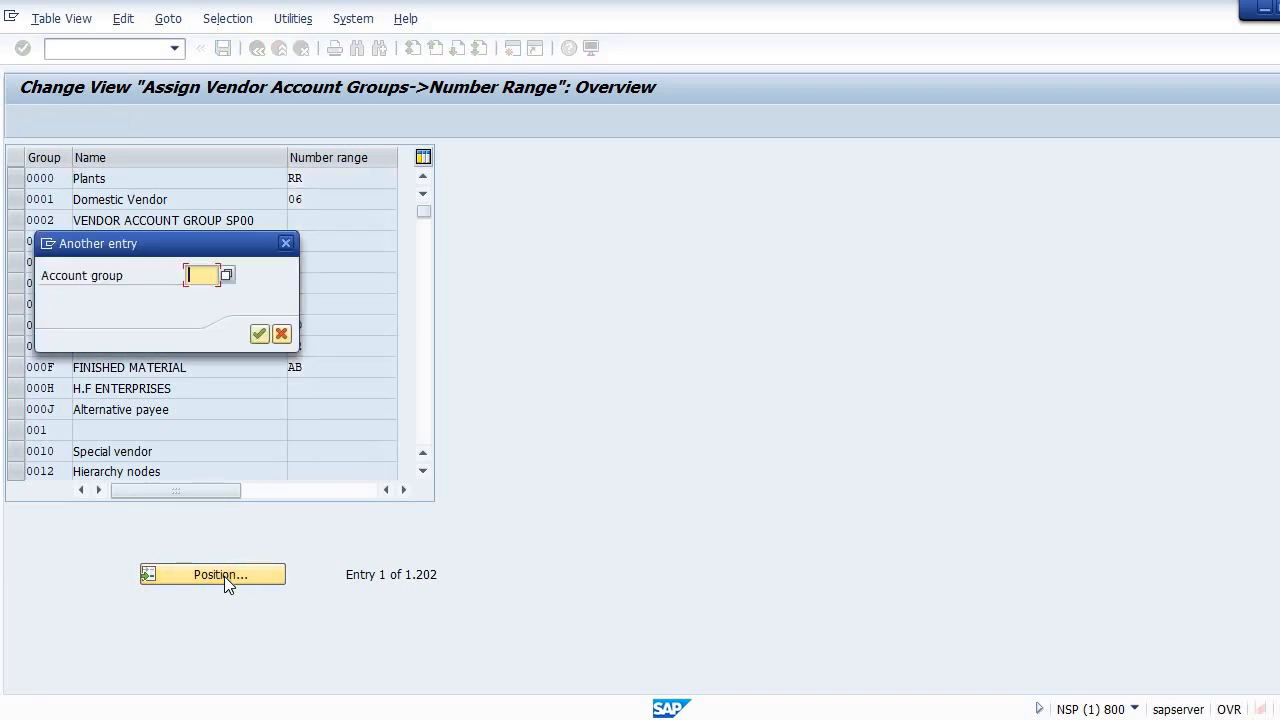
type("CRED")
left_click(258, 335)
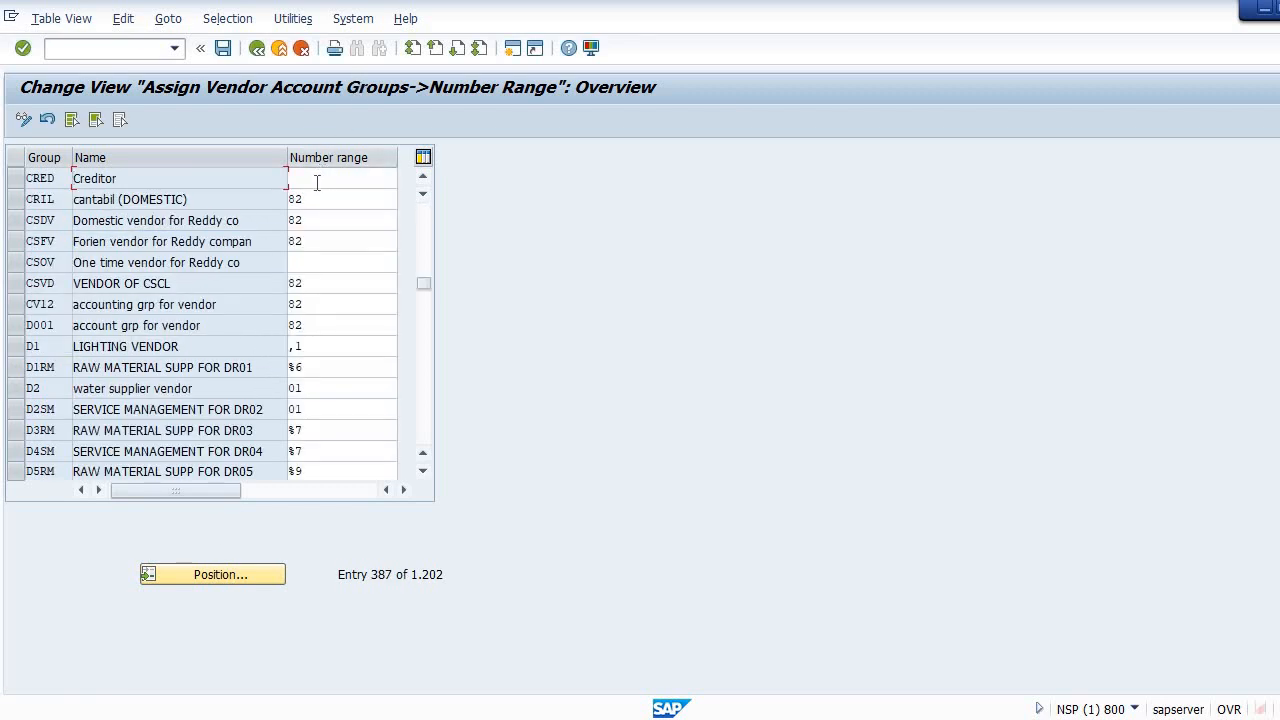
left_click(315, 180)
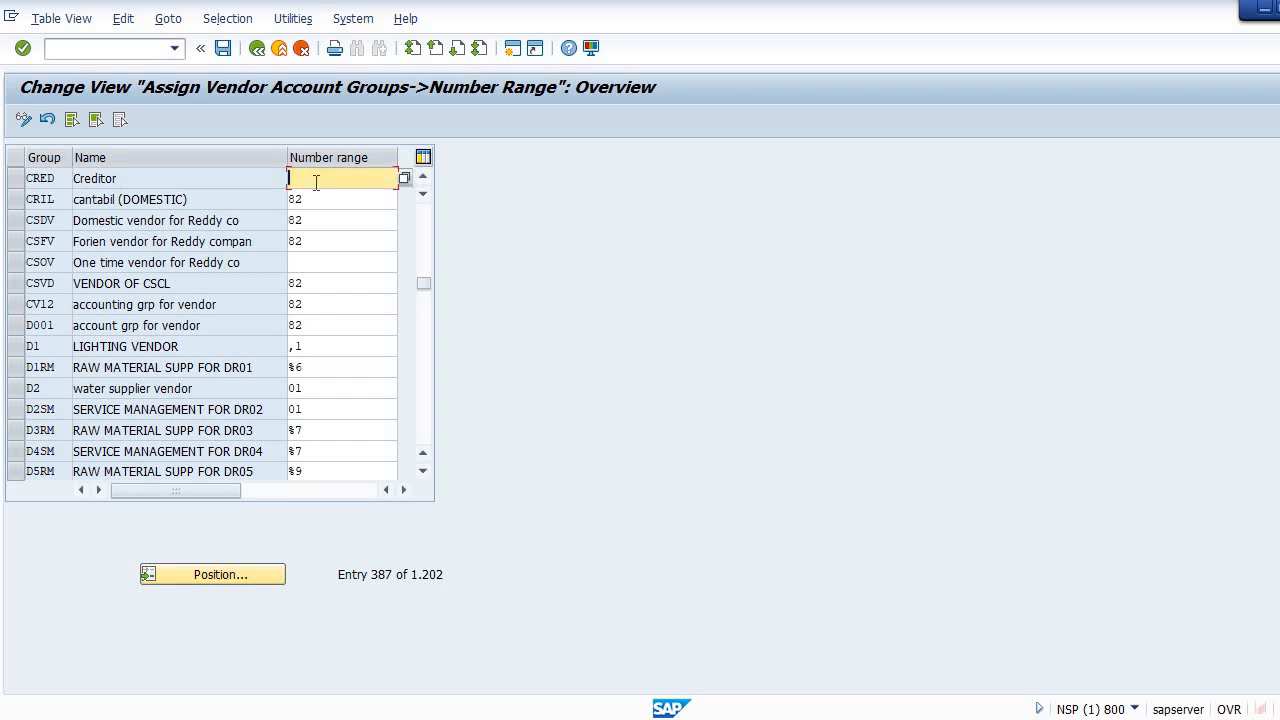
type("NR")
left_click(222, 50)
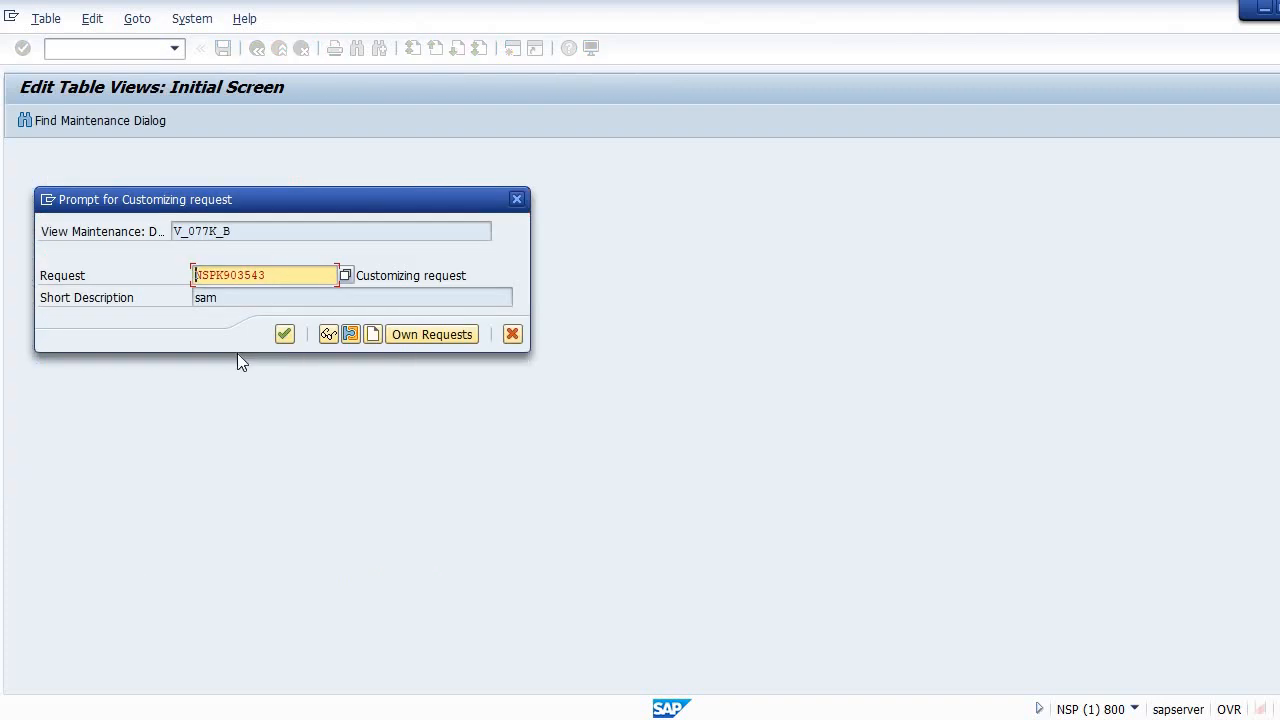
left_click(283, 333)
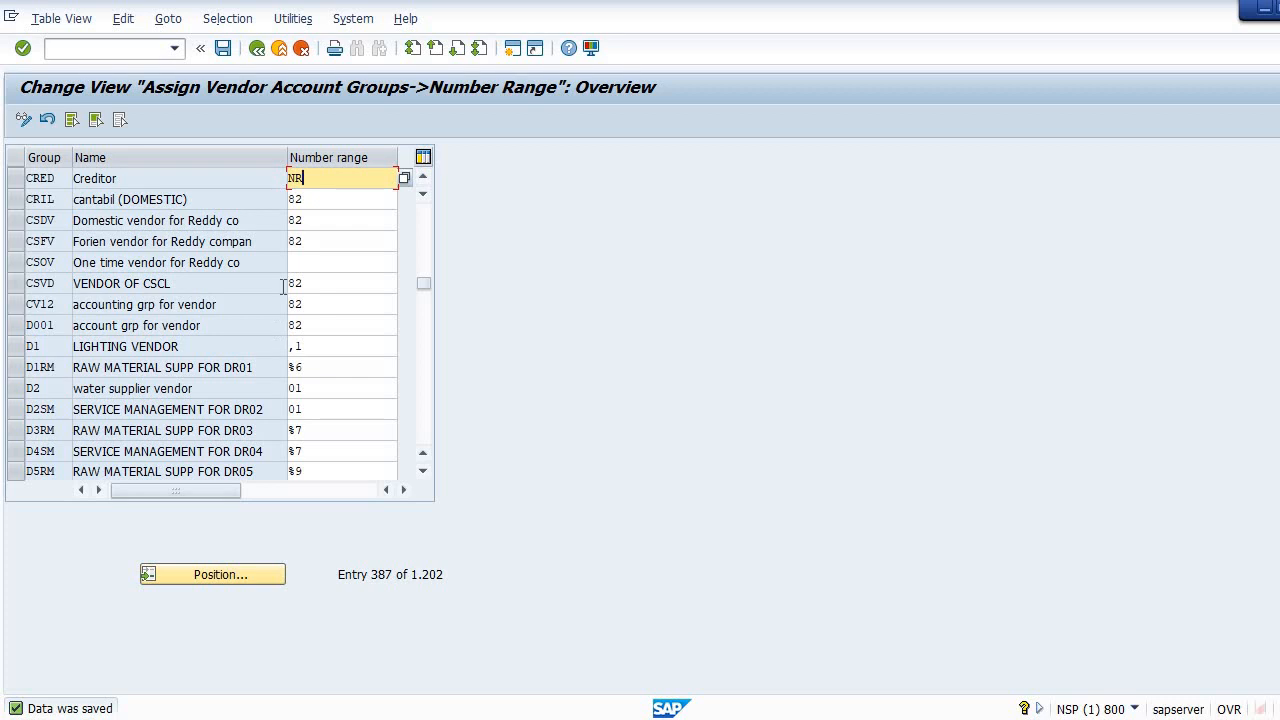
left_click(258, 52)
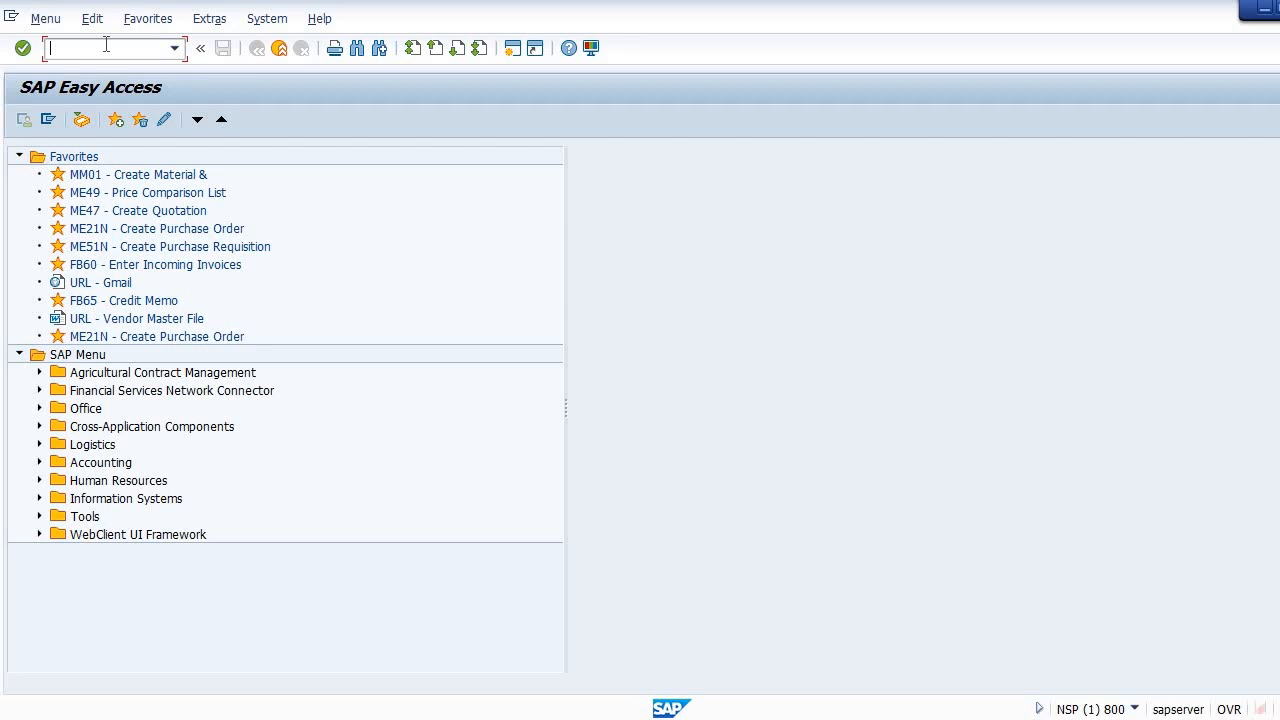
Start vendor creation with XK01 using company code 9540, purchasing org 9654 and account group CRED.
type("XK01")
key("Return")
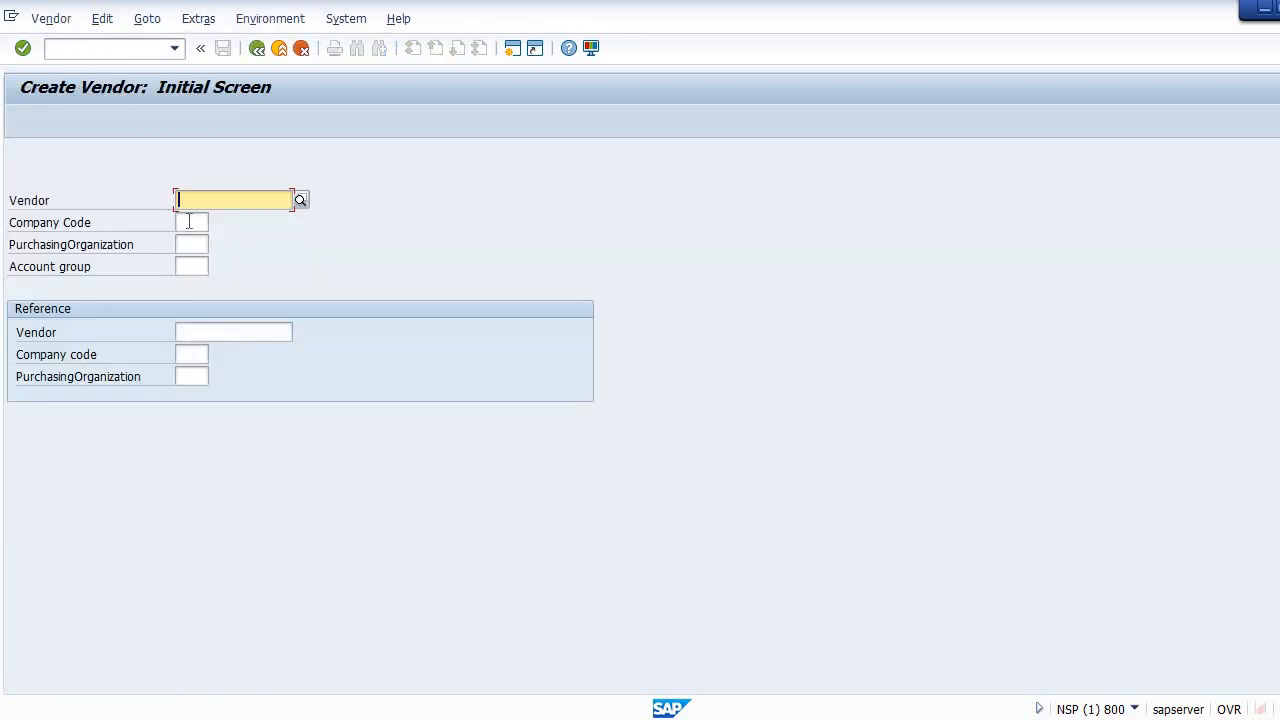
left_click(188, 222)
type("95")
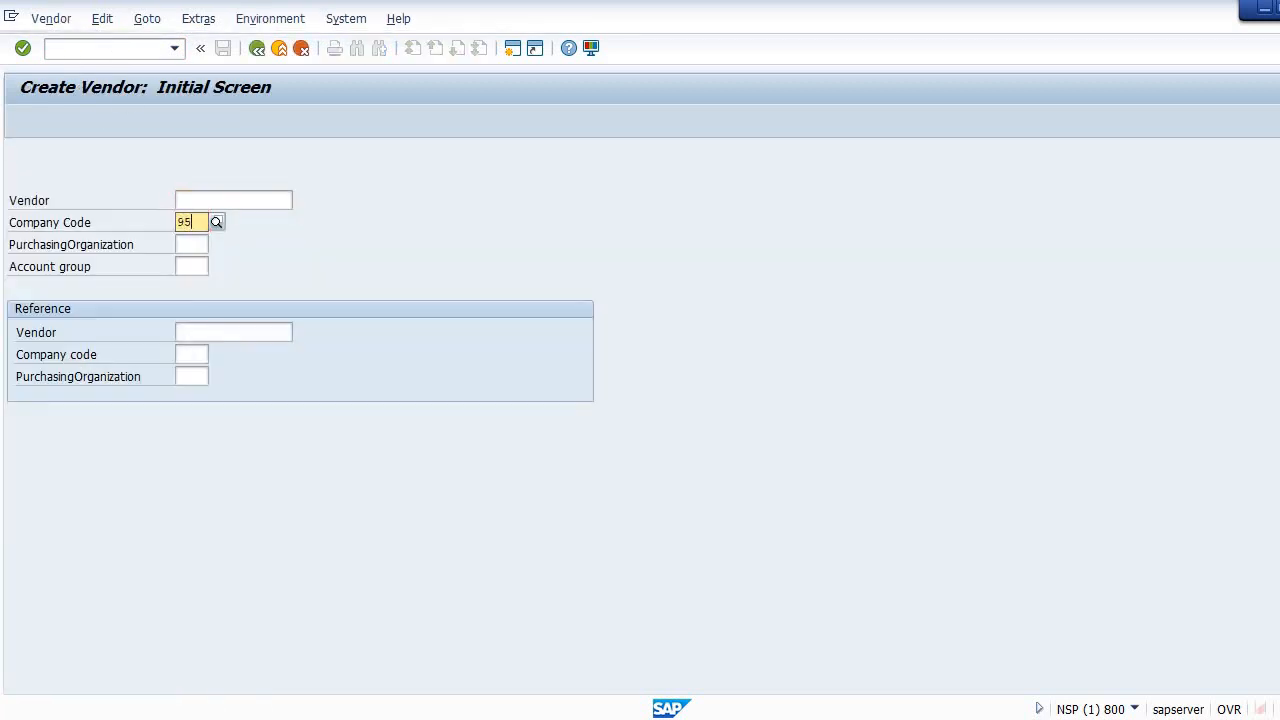
type("40")
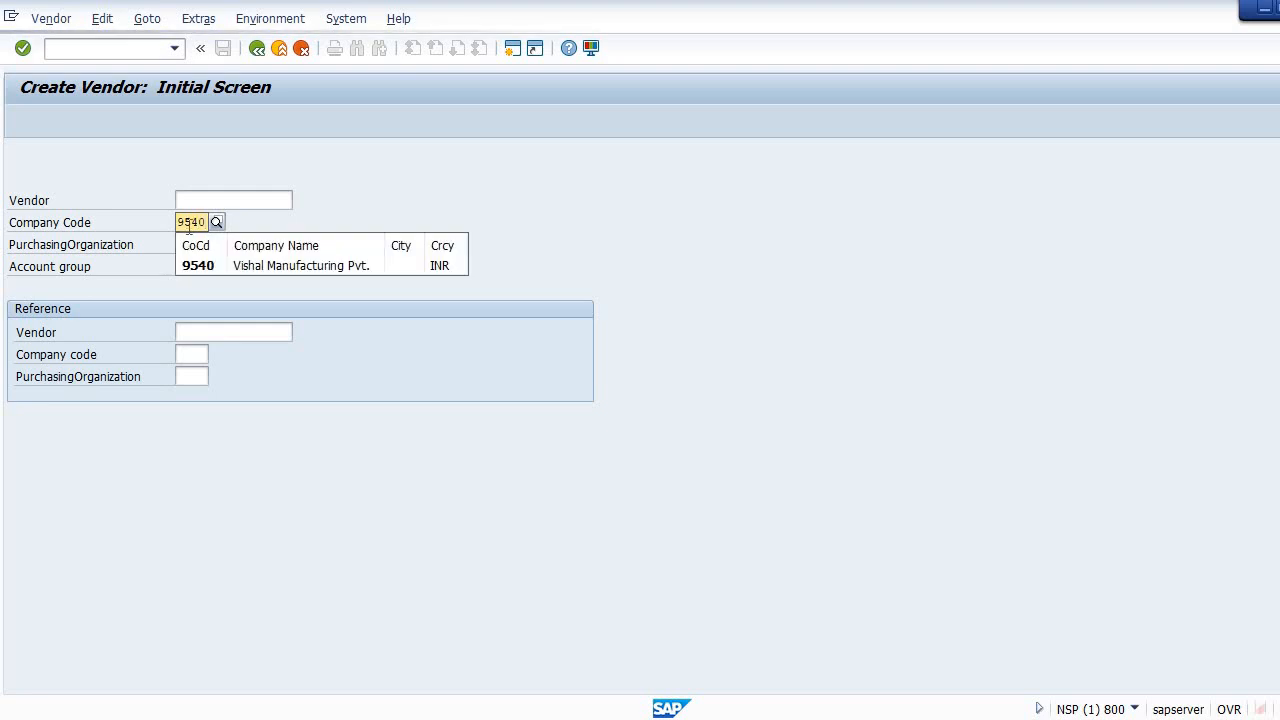
left_click(212, 271)
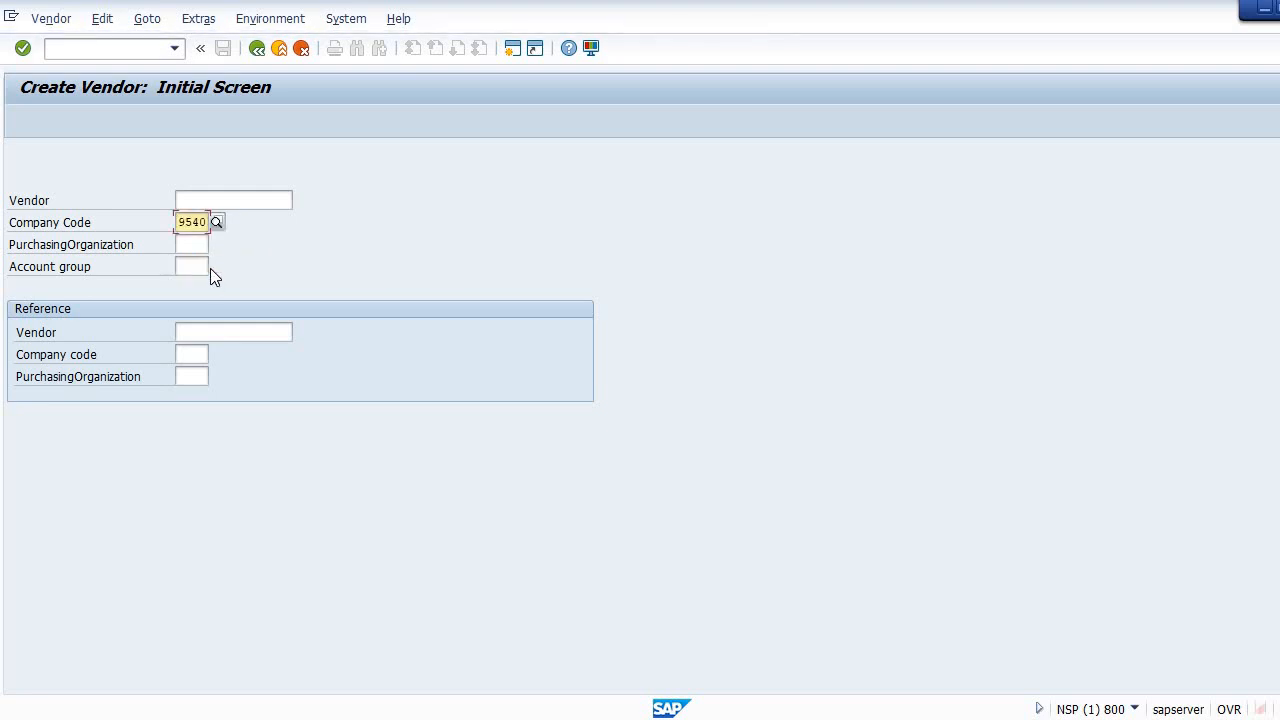
left_click(198, 244)
type("9")
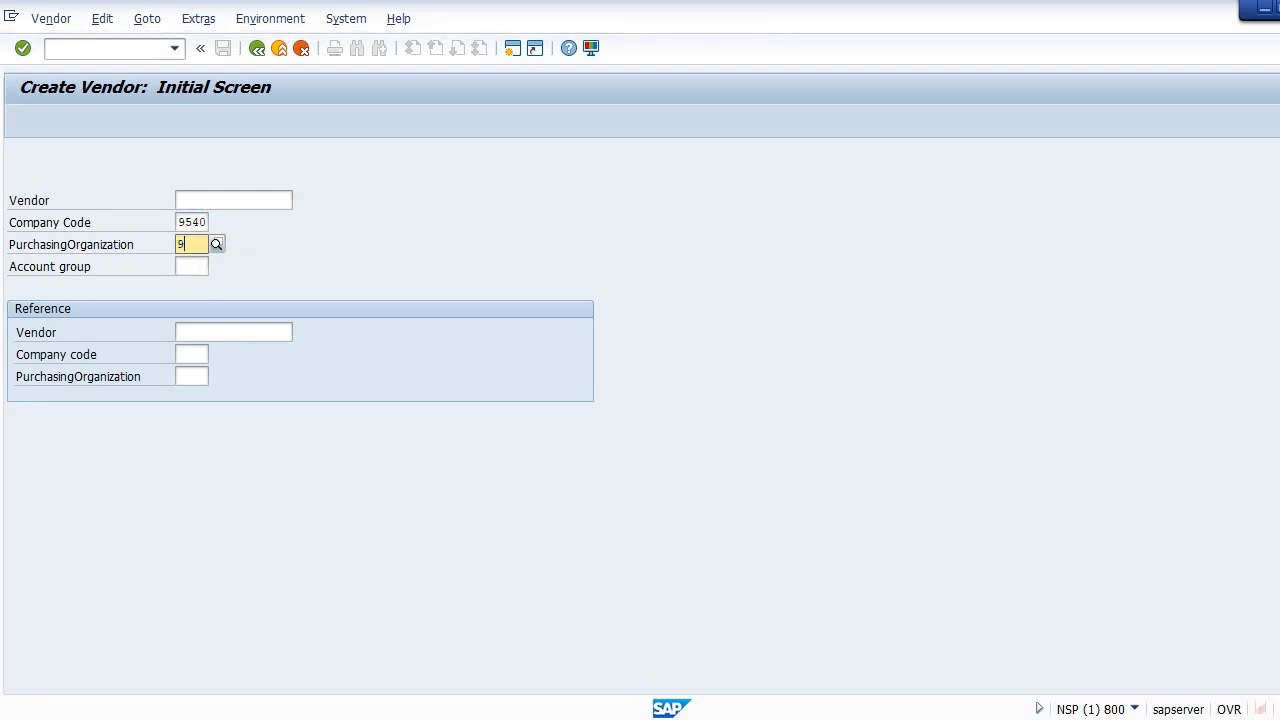
type("654")
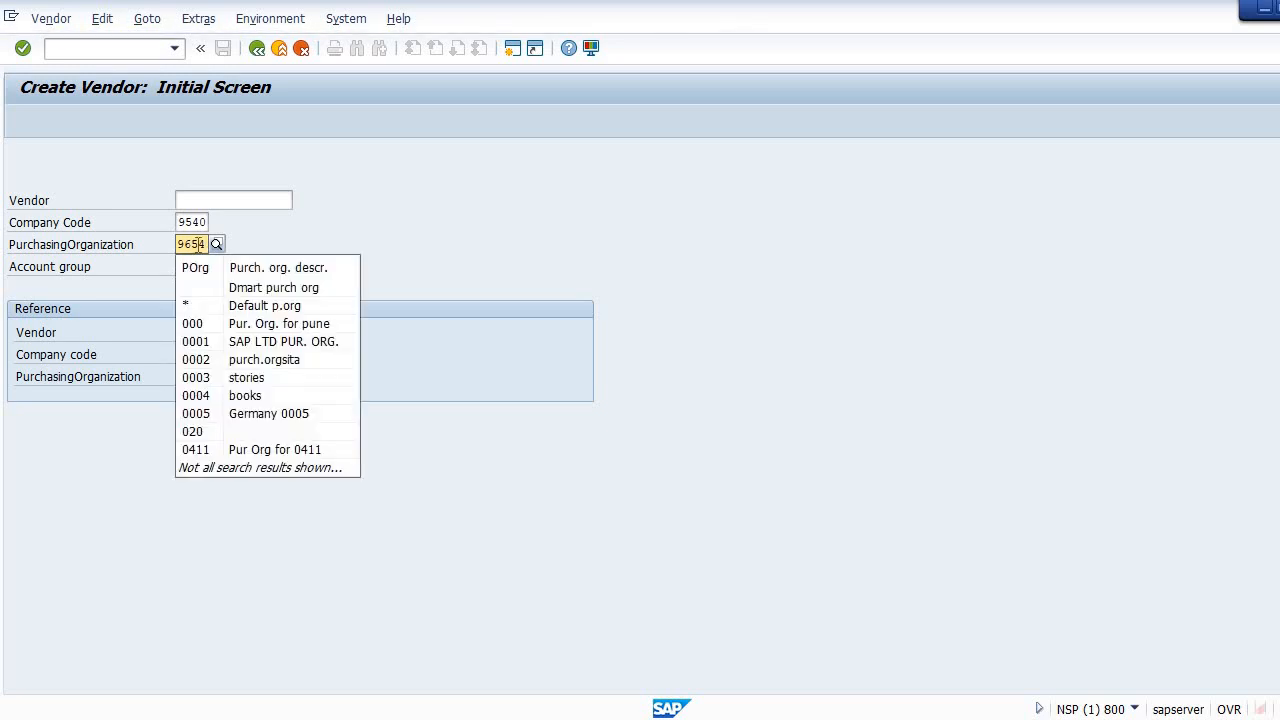
key("Escape")
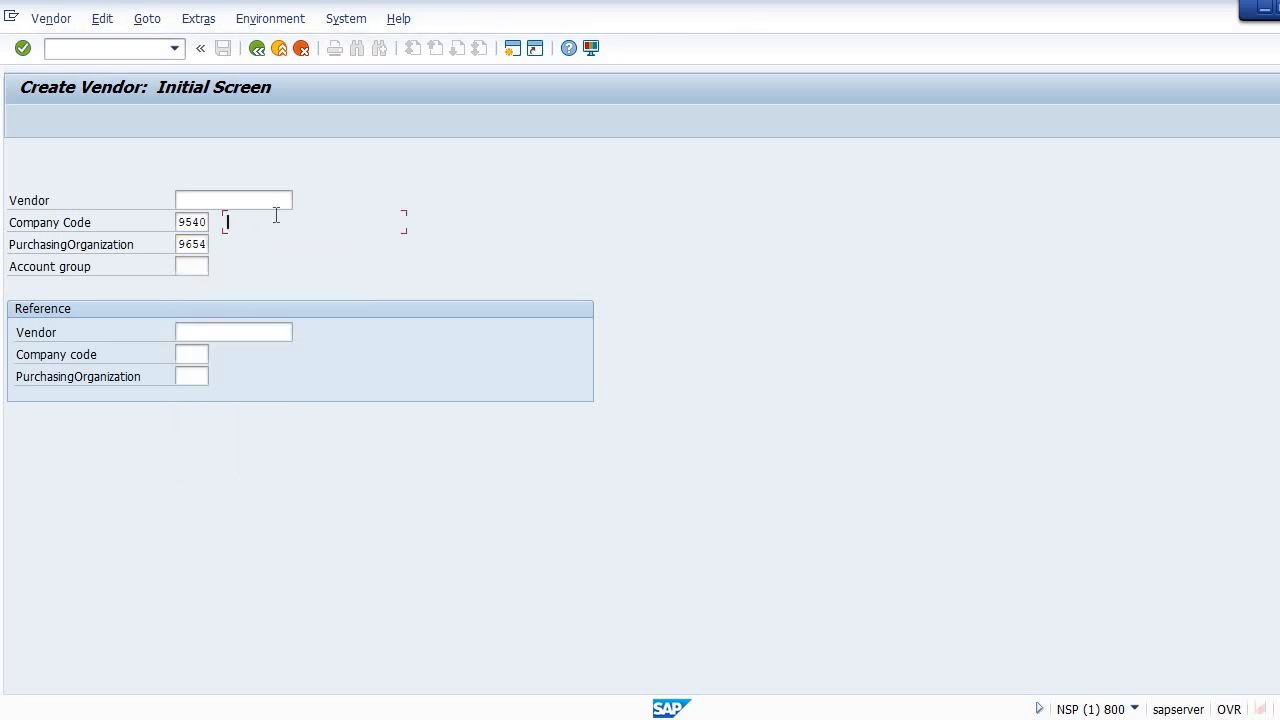
left_click(192, 264)
type("CRED")
key("Down")
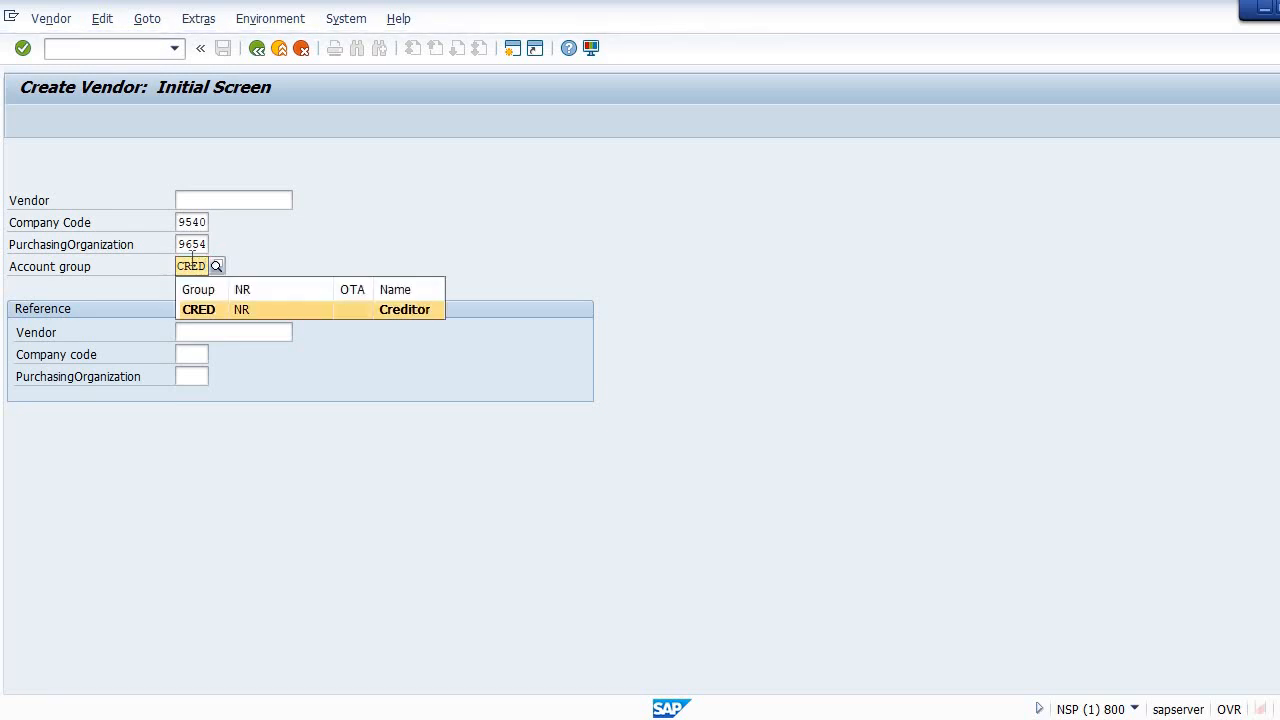
key("Return")
key("Return")
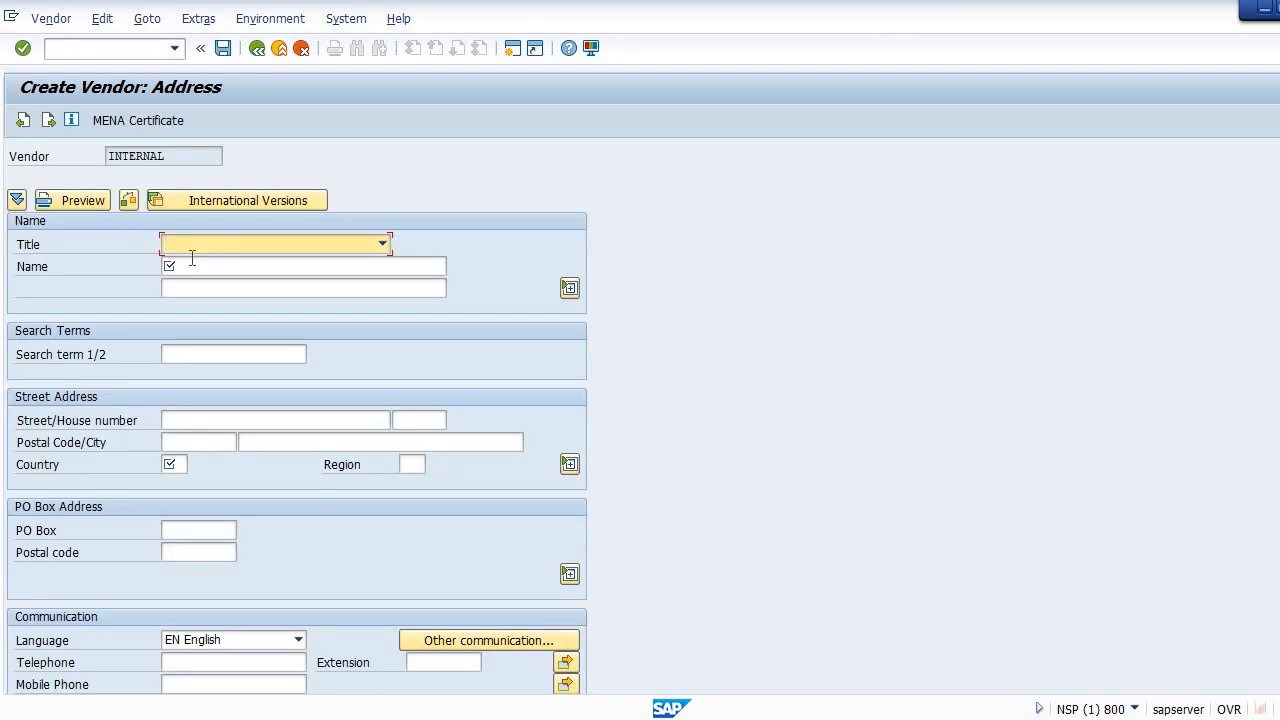
Set the vendor's title to Company and the name to Reliance Infotech.
left_click(256, 245)
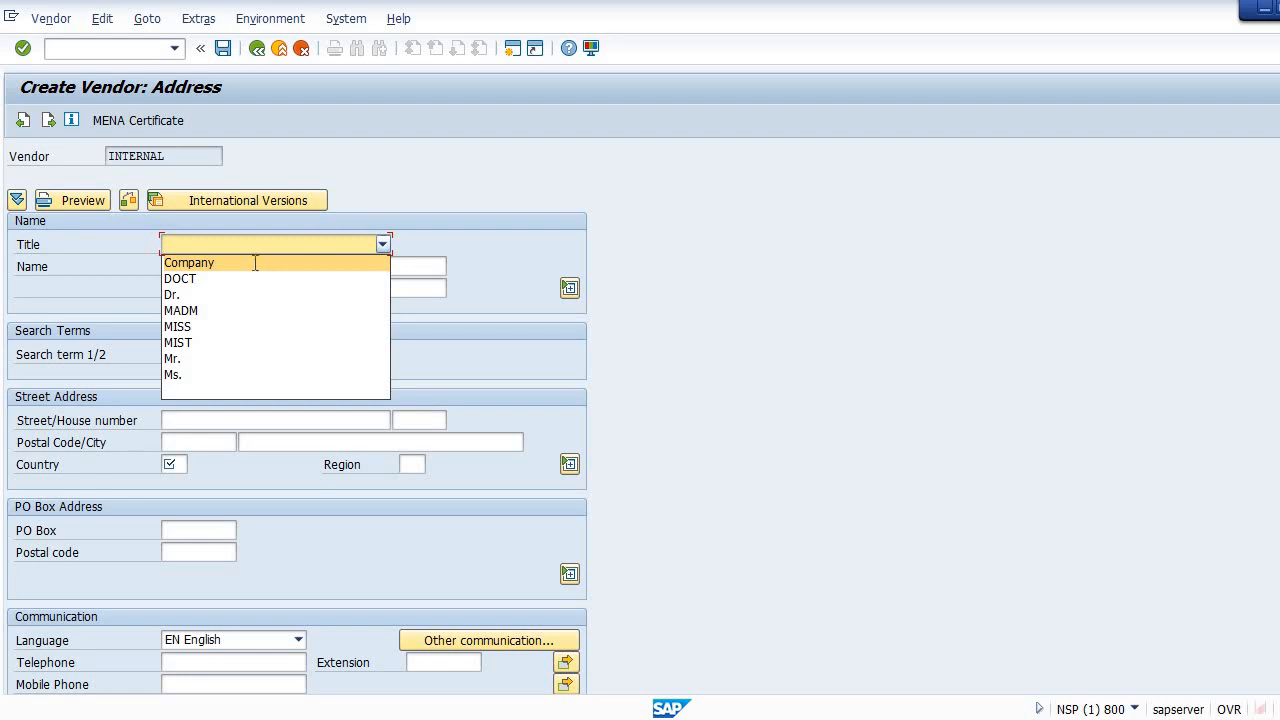
left_click(256, 264)
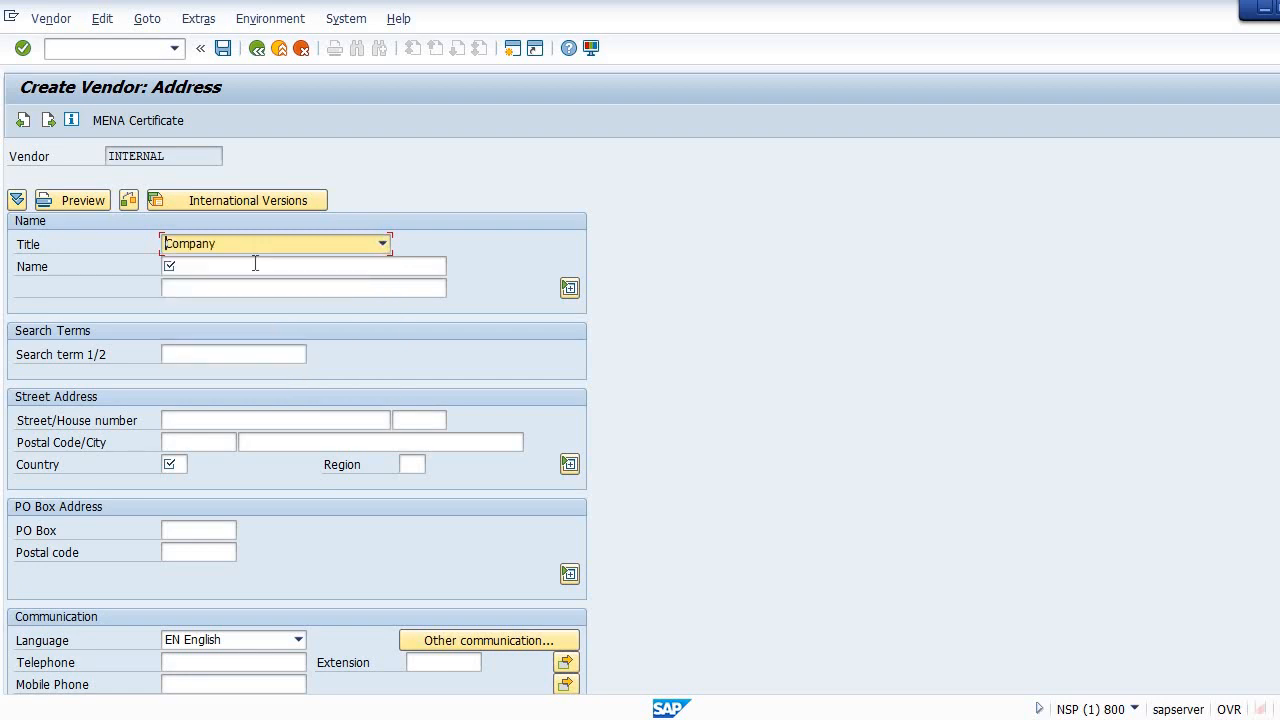
left_click(202, 266)
type("R")
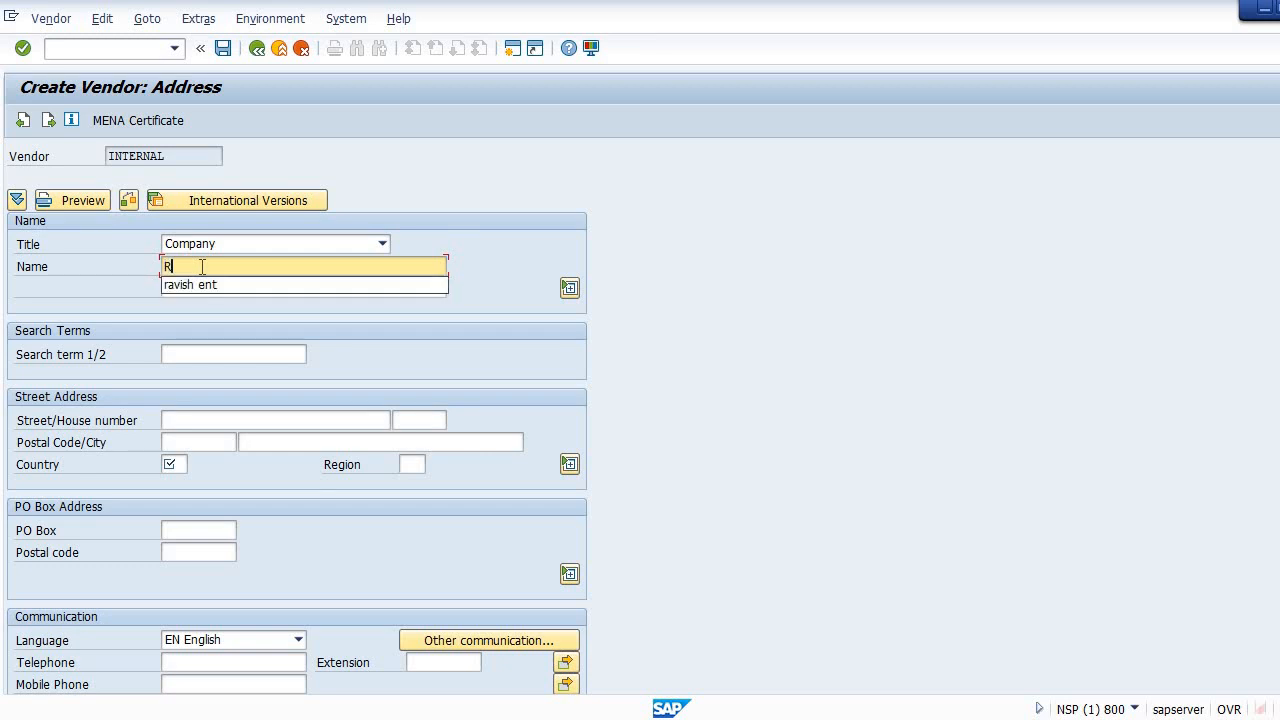
type("eliance")
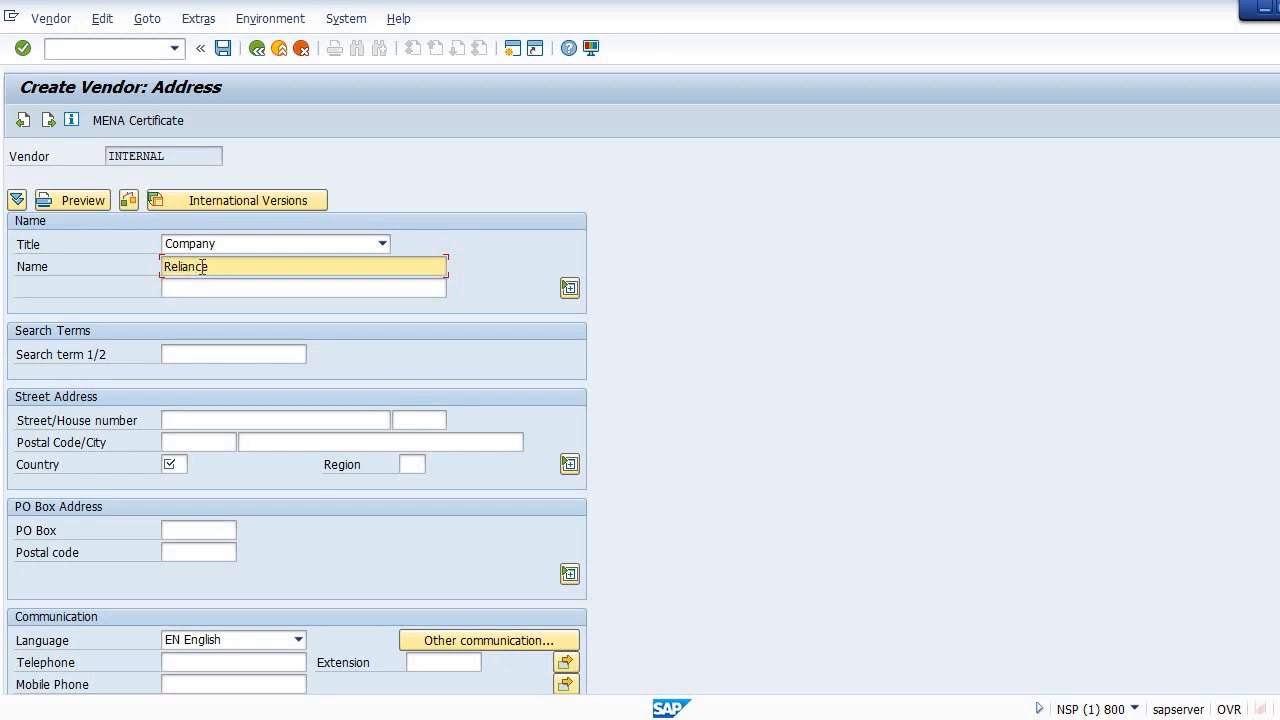
type(" Infotech")
Set the vendor's country to IN (India) and continue to the Control data screen.
left_click(180, 464)
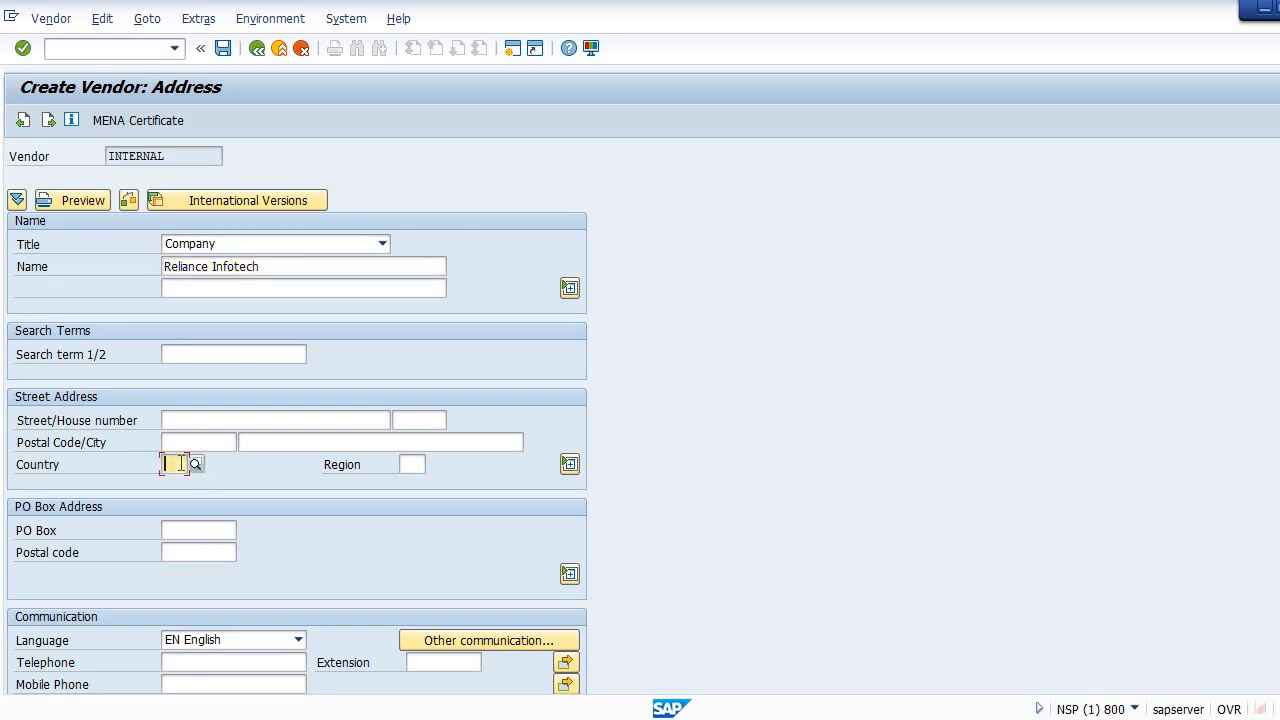
type("IN")
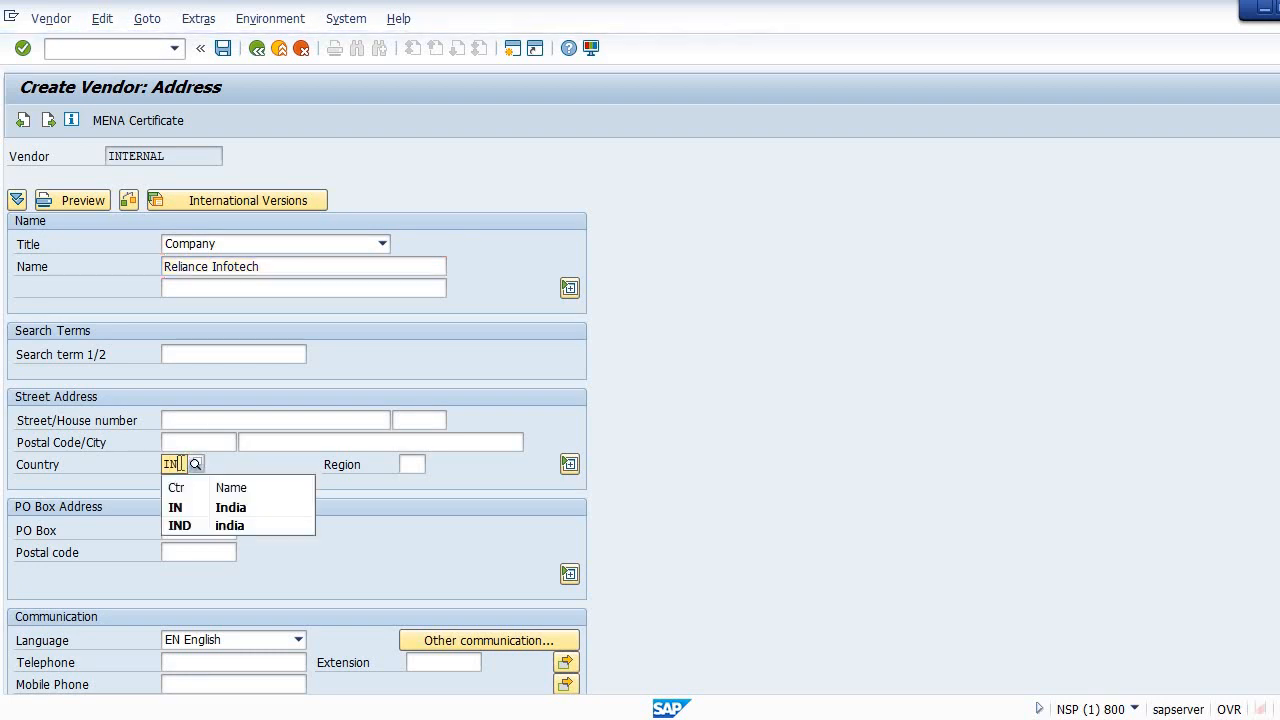
left_click(193, 507)
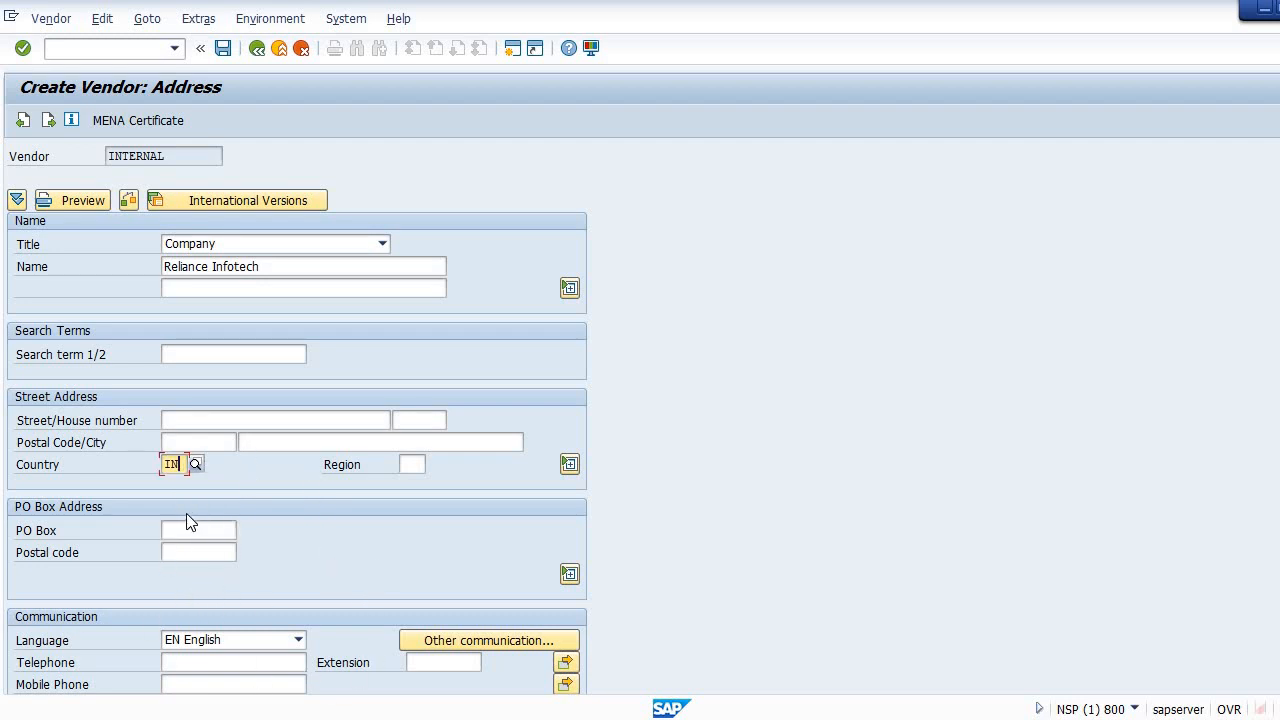
left_click(185, 421)
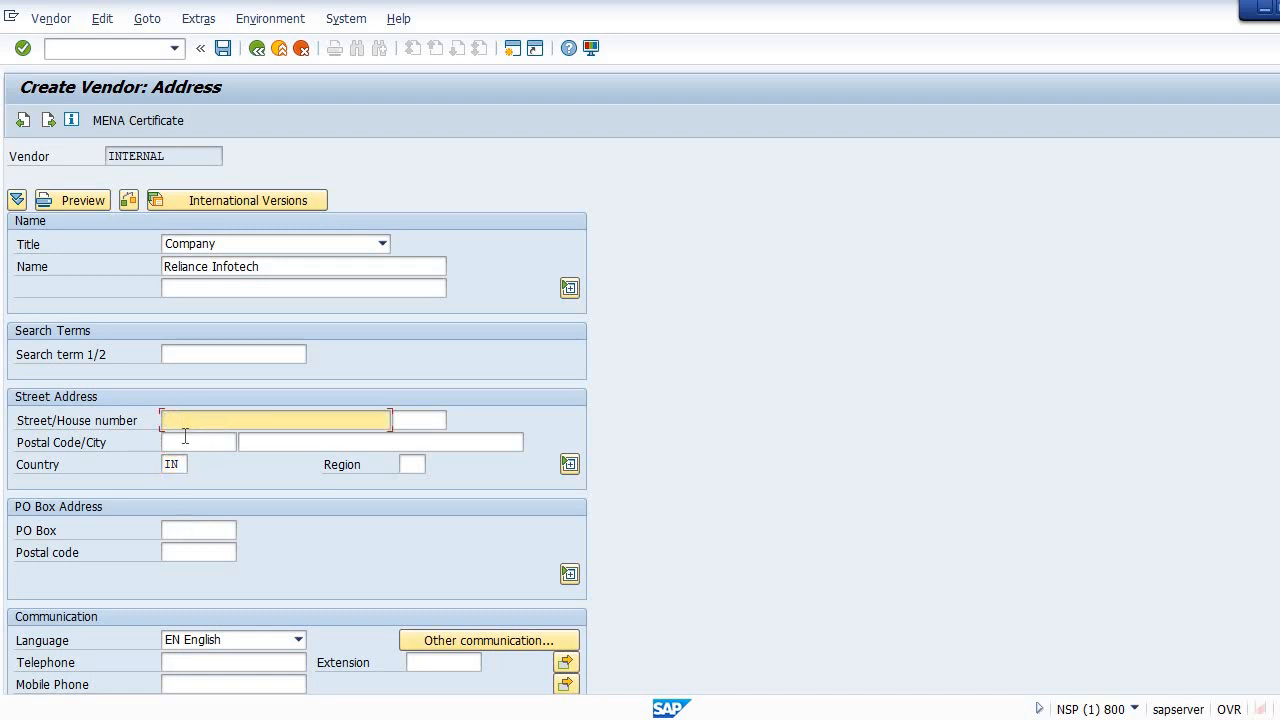
left_click(185, 436)
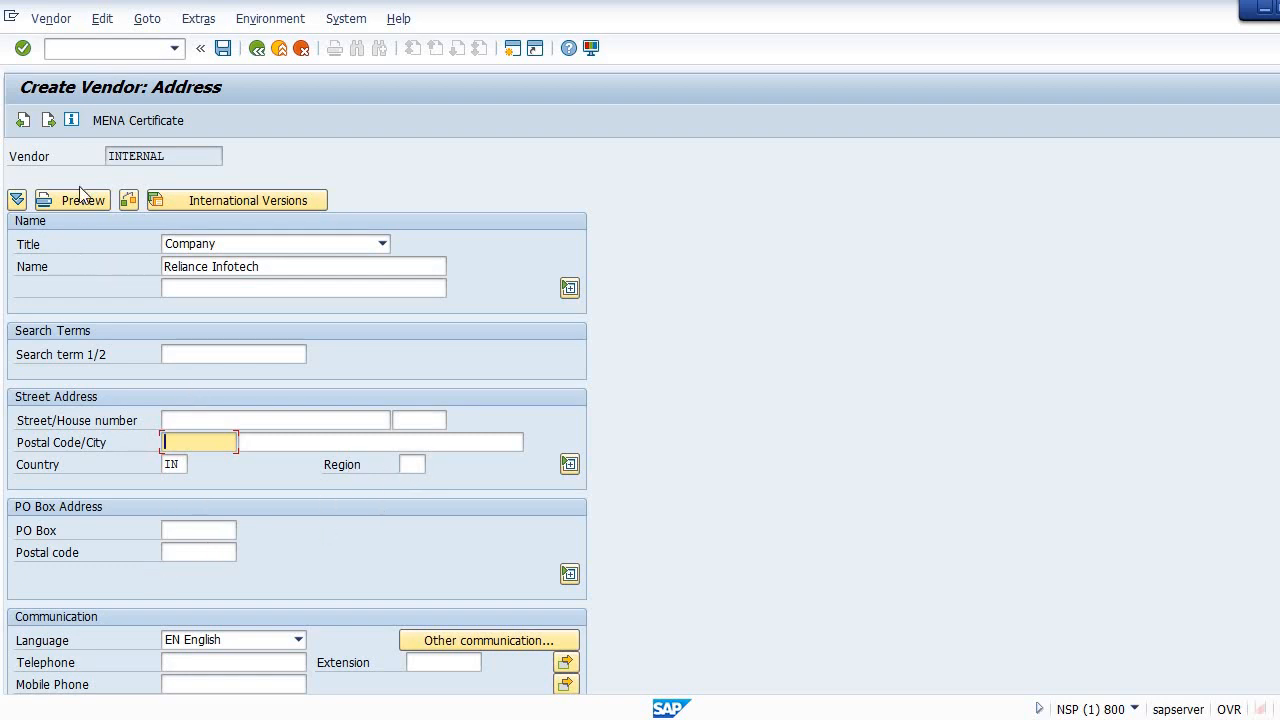
left_click(50, 118)
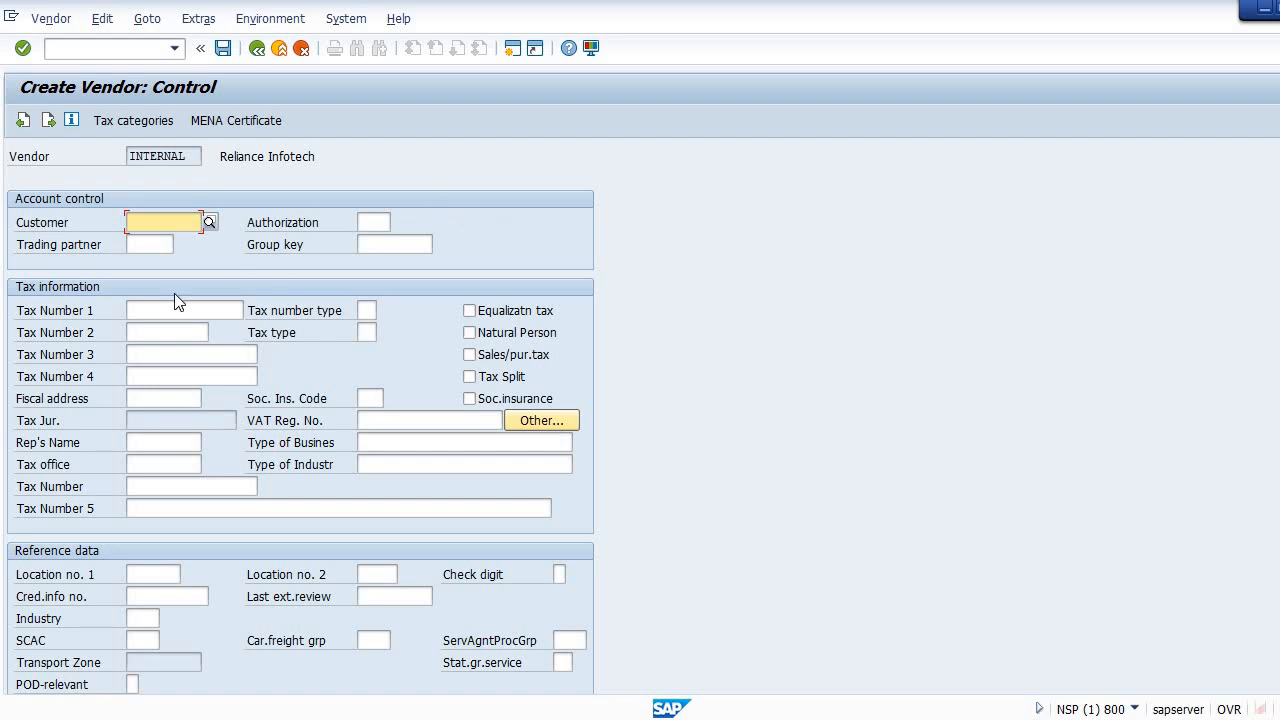
On payment transactions, enter bank country IN and bank key SBIN0000765.
left_click(47, 121)
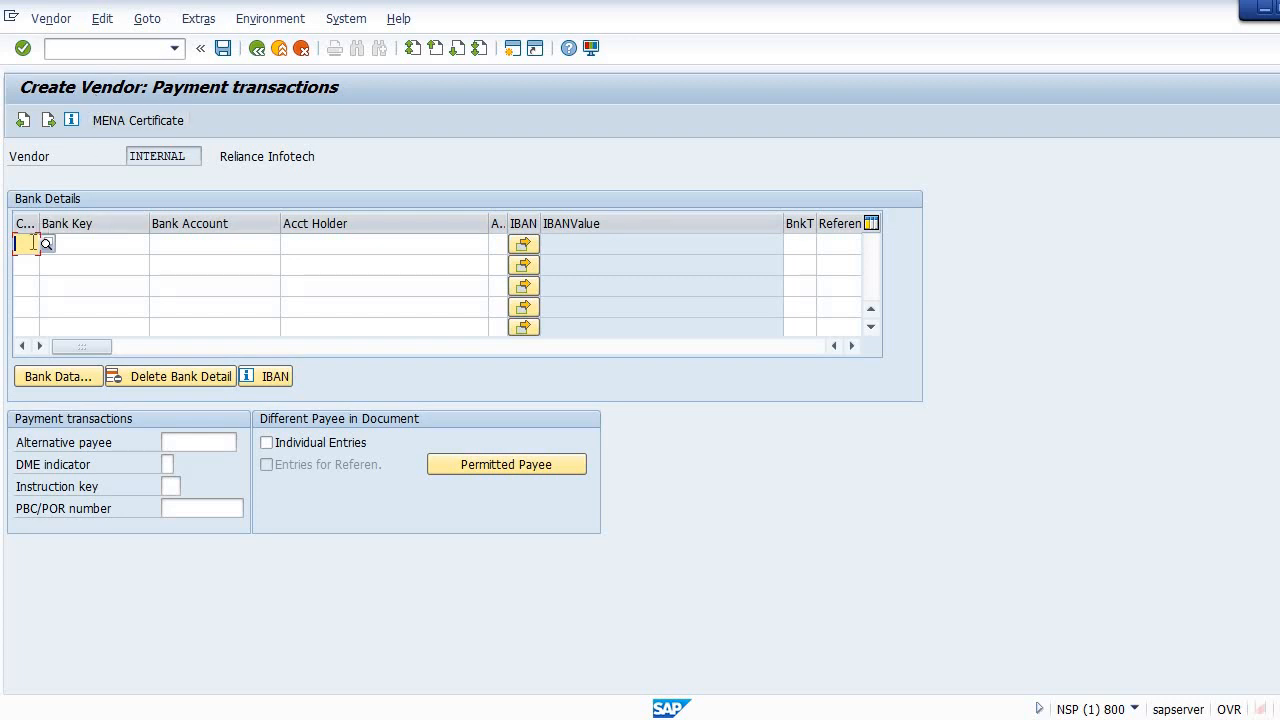
type("IN")
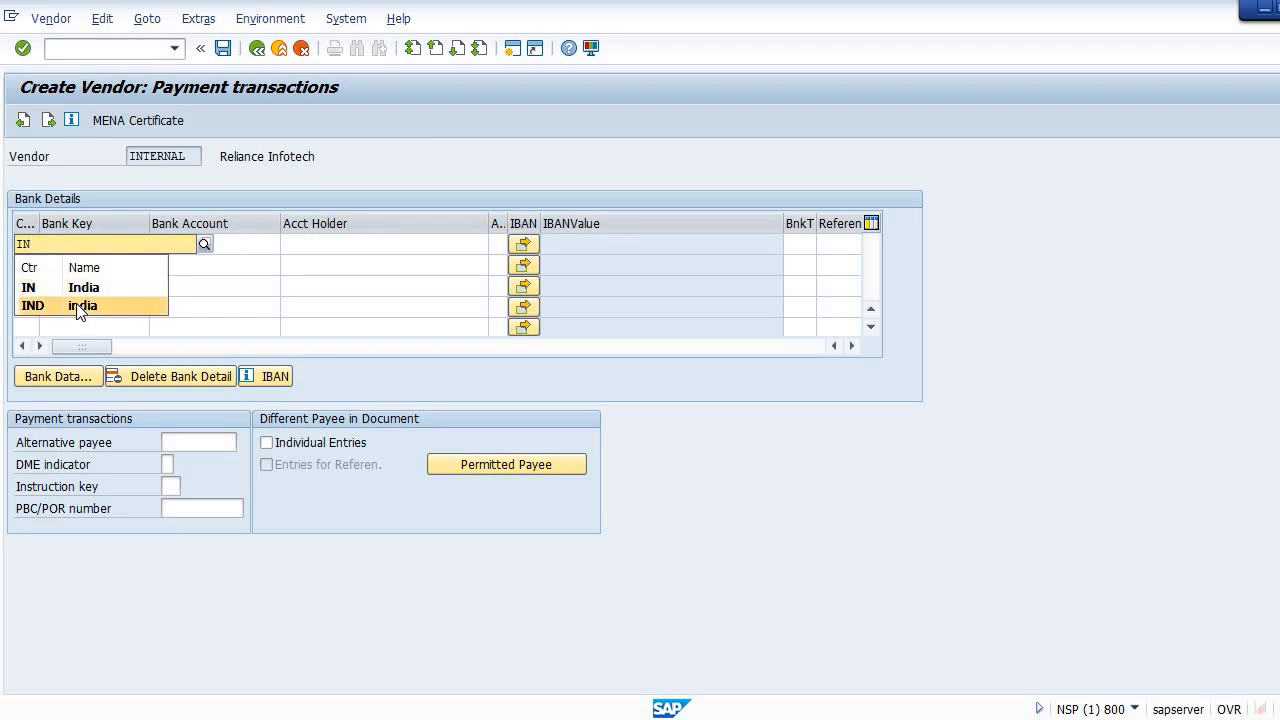
left_click(71, 288)
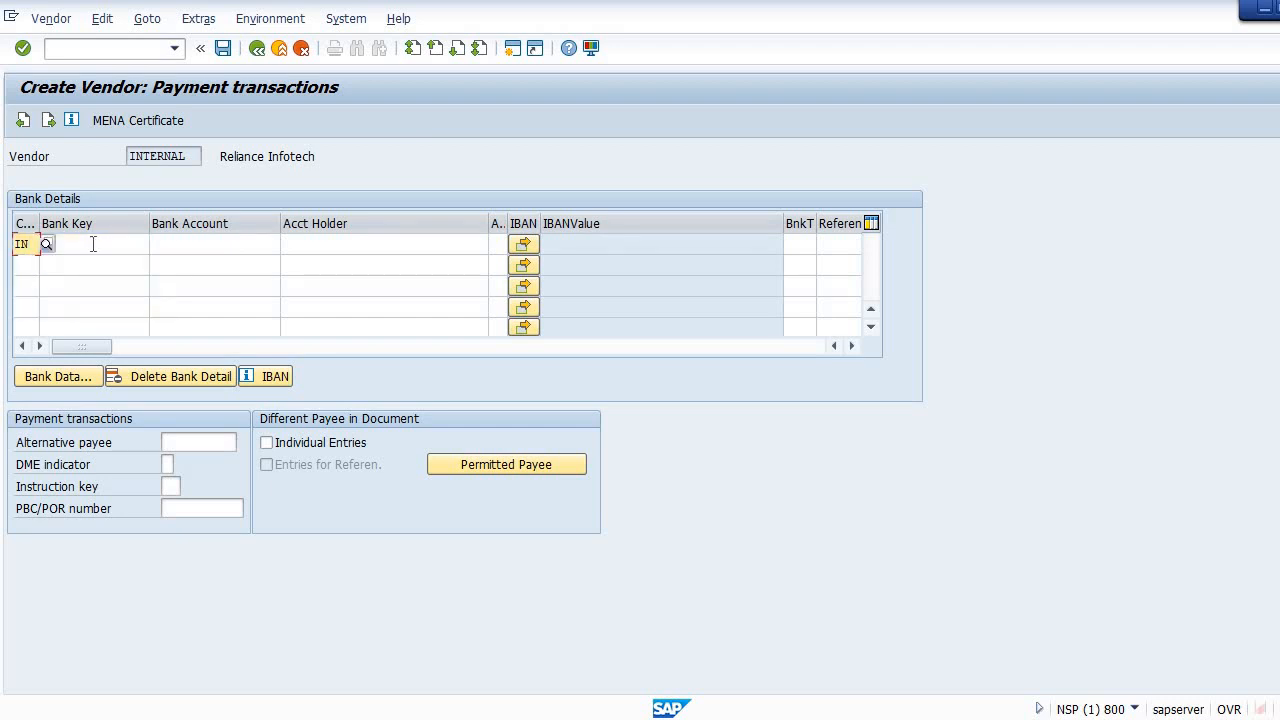
left_click(93, 244)
type("SBIN")
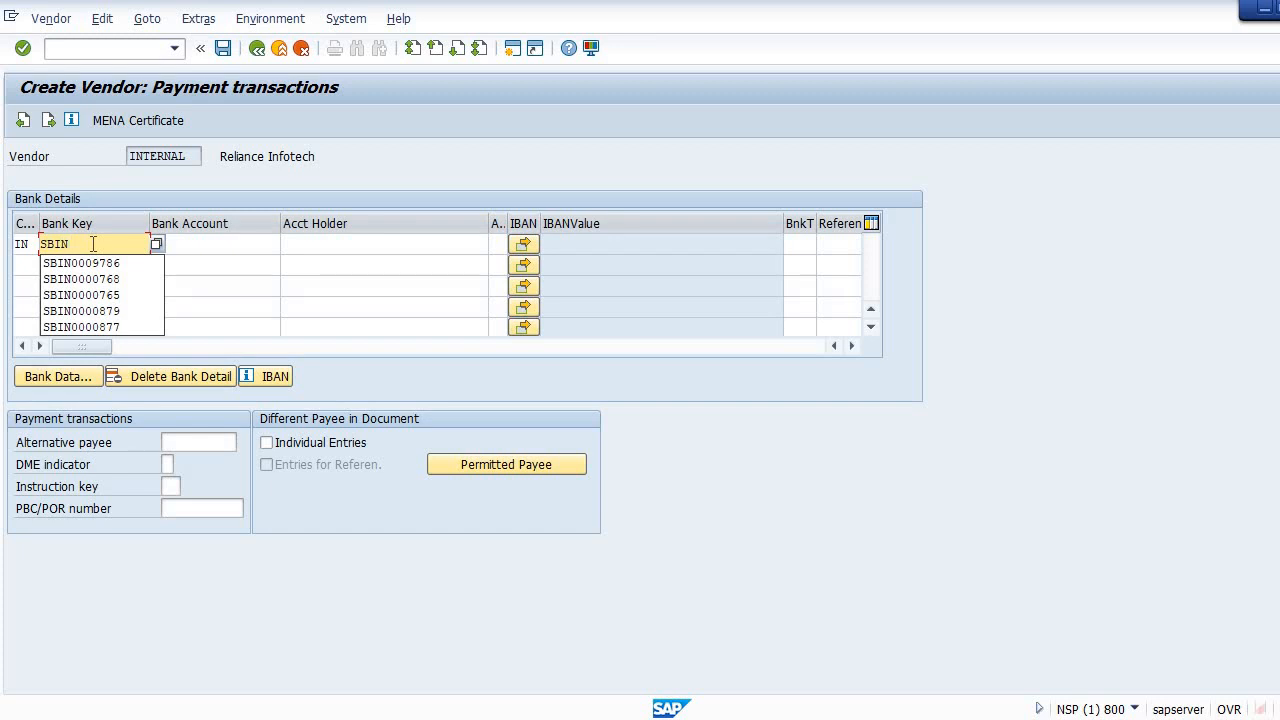
type("0000")
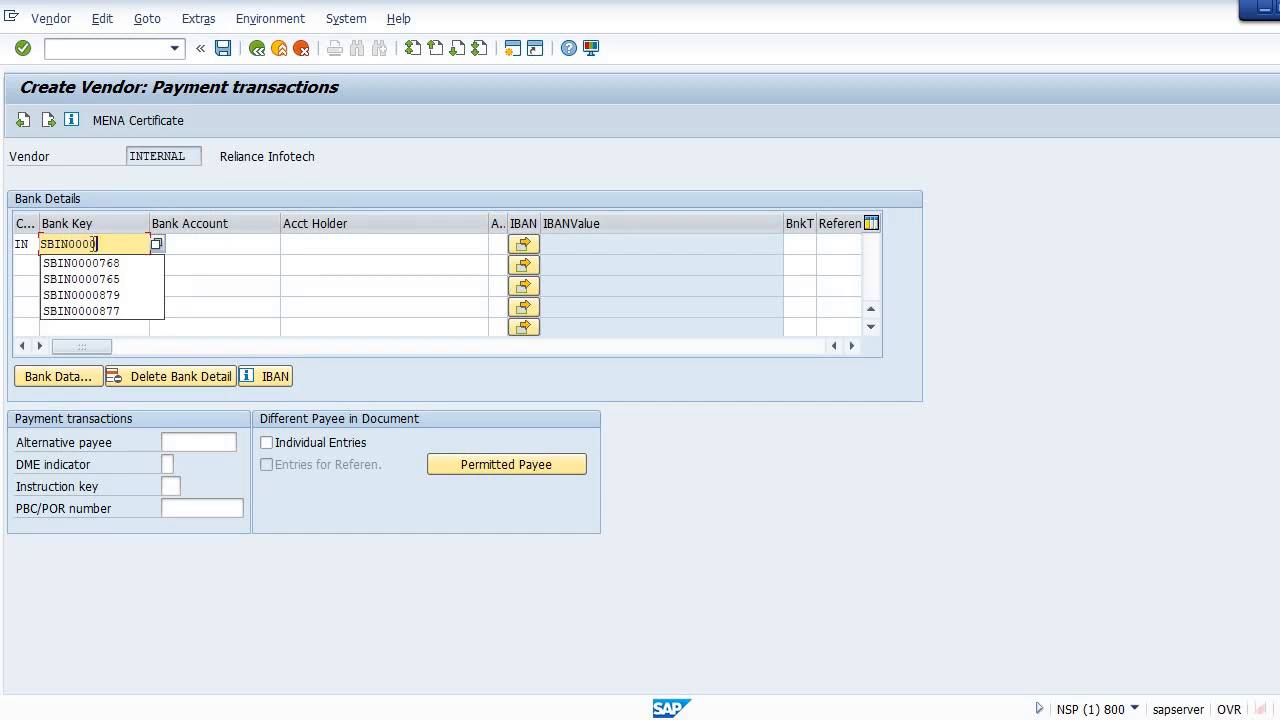
type("765")
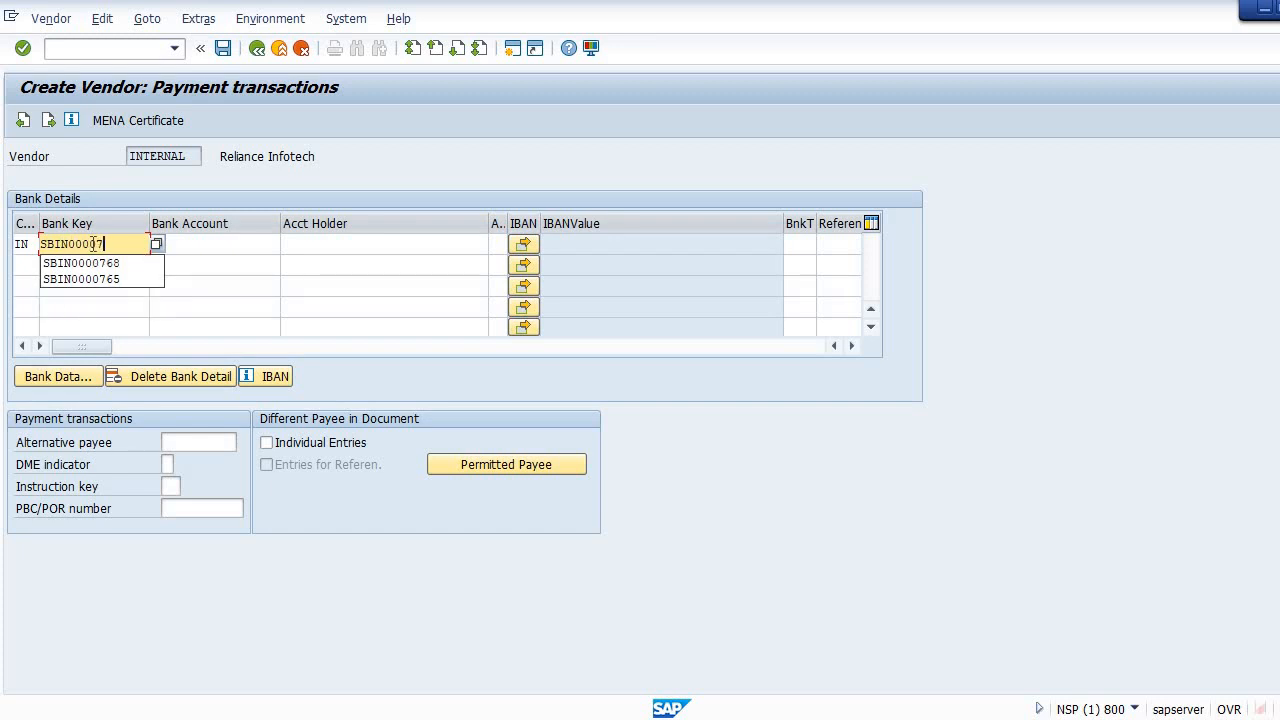
Enter the bank account number and account holder Reliance Infotech, then continue.
left_click(208, 241)
type("31")
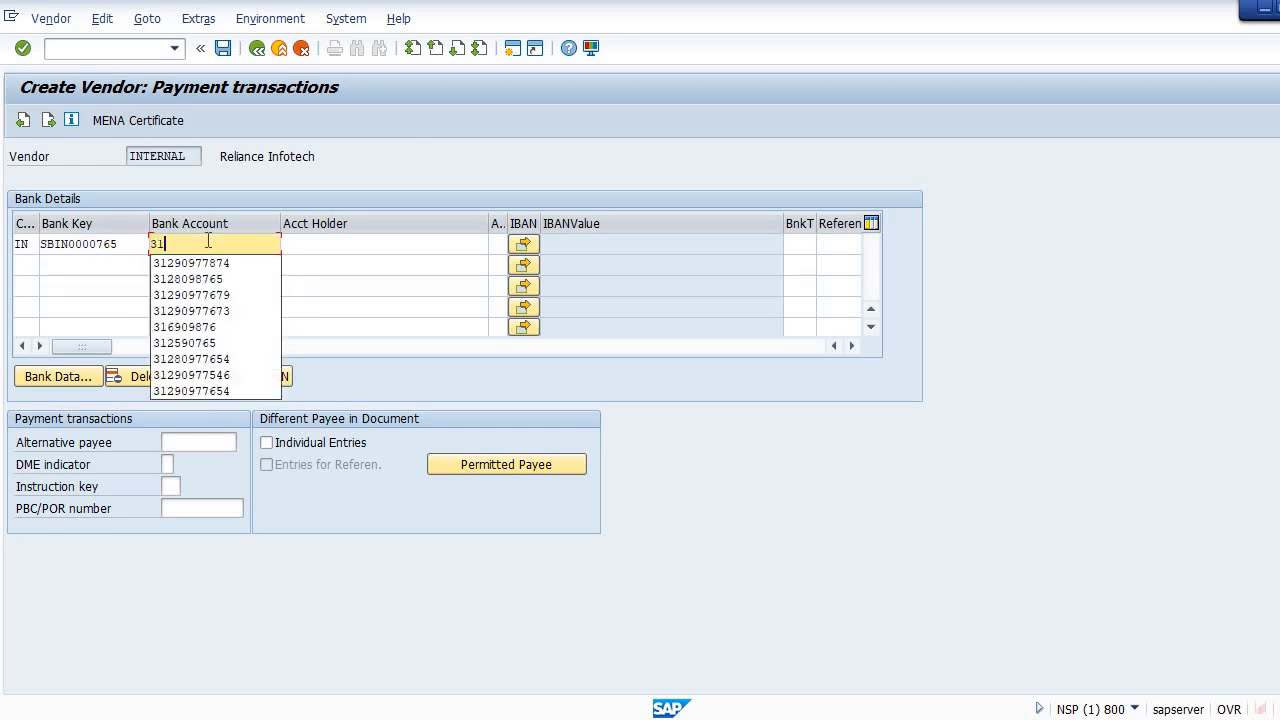
type("29087654")
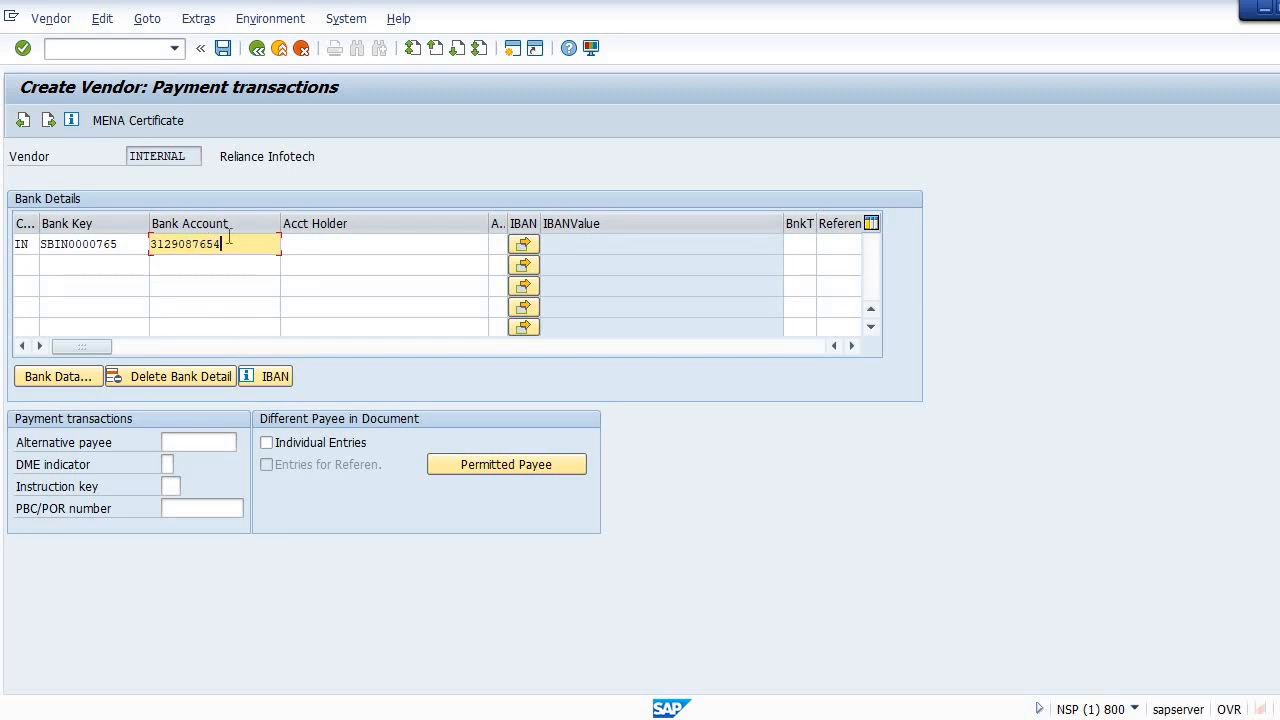
left_click(300, 246)
type("R")
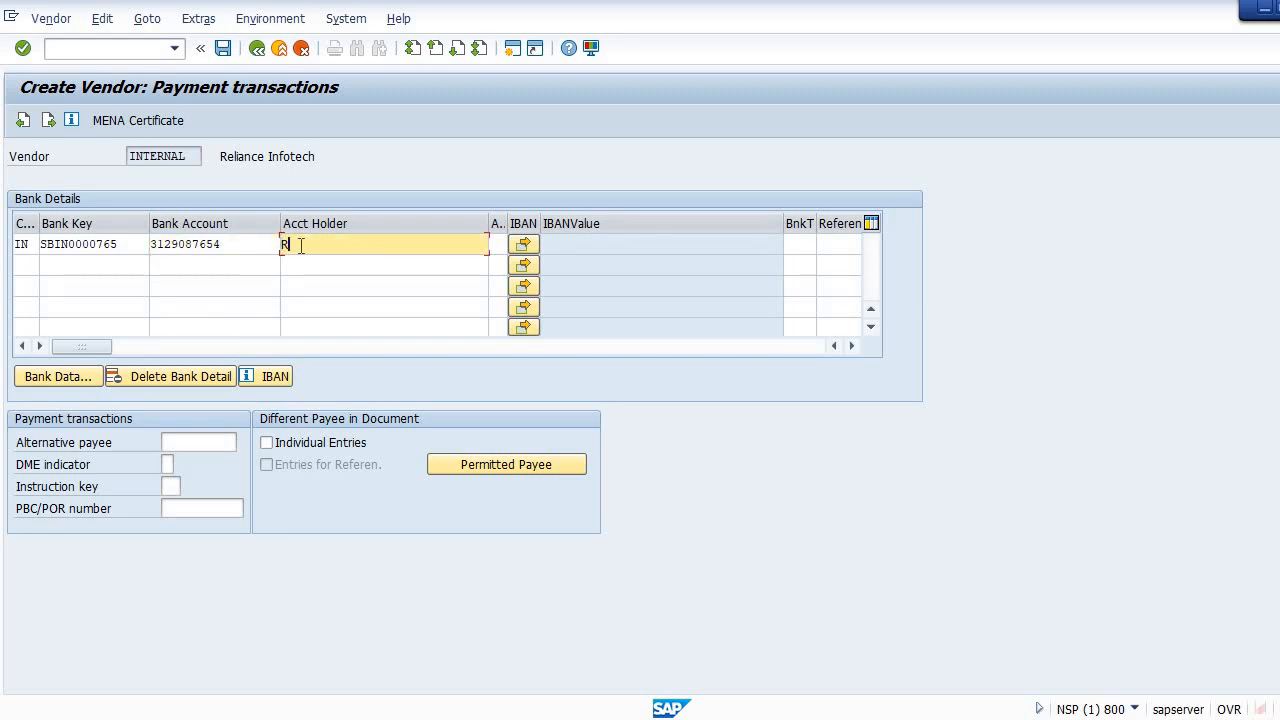
type("eliance Infotech")
left_click(48, 118)
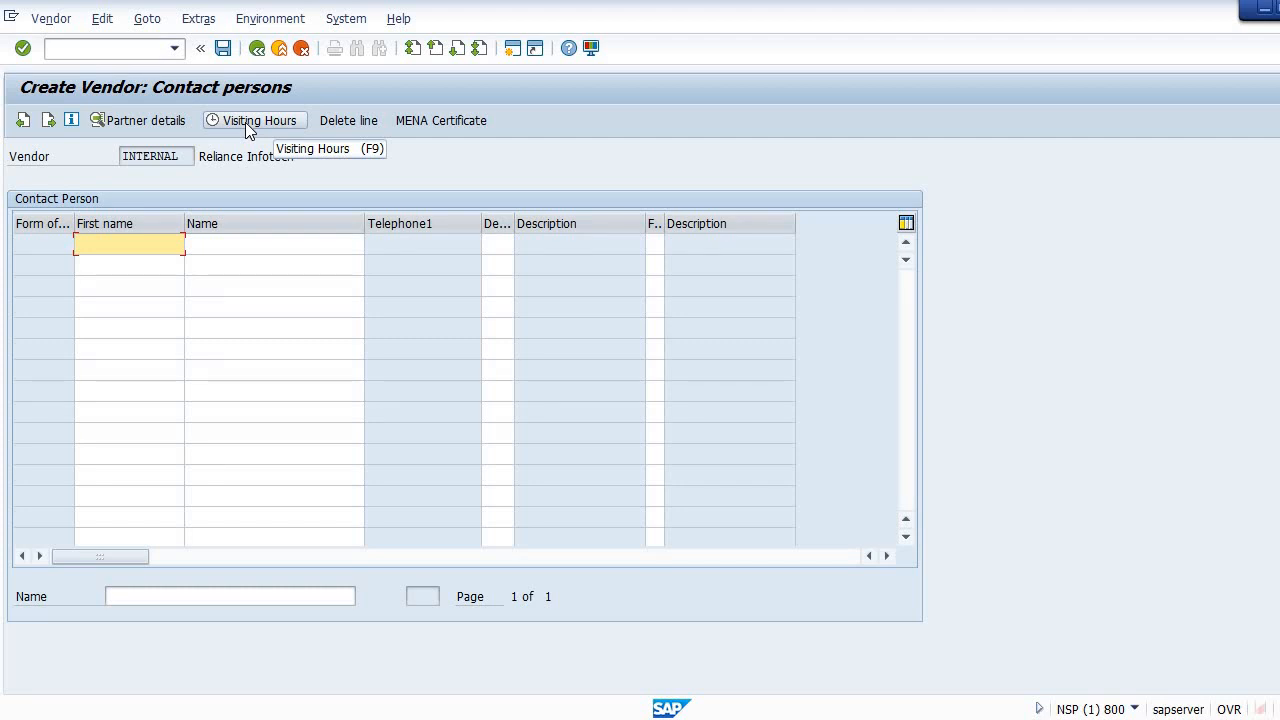
Skip the empty Contact persons screen to reach Accounting information for company code 9540.
left_click(52, 122)
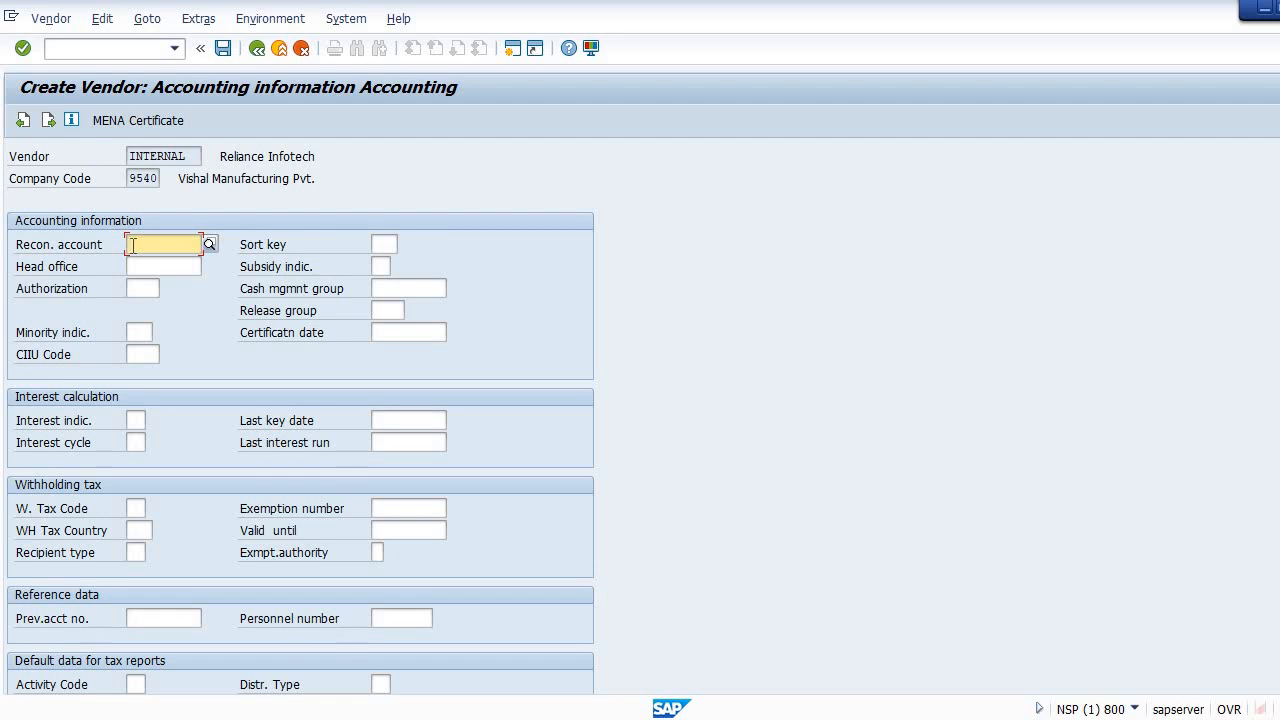
Set reconciliation account 151122 (Vendors Account) from F4 help and continue to payment transactions.
left_click(209, 244)
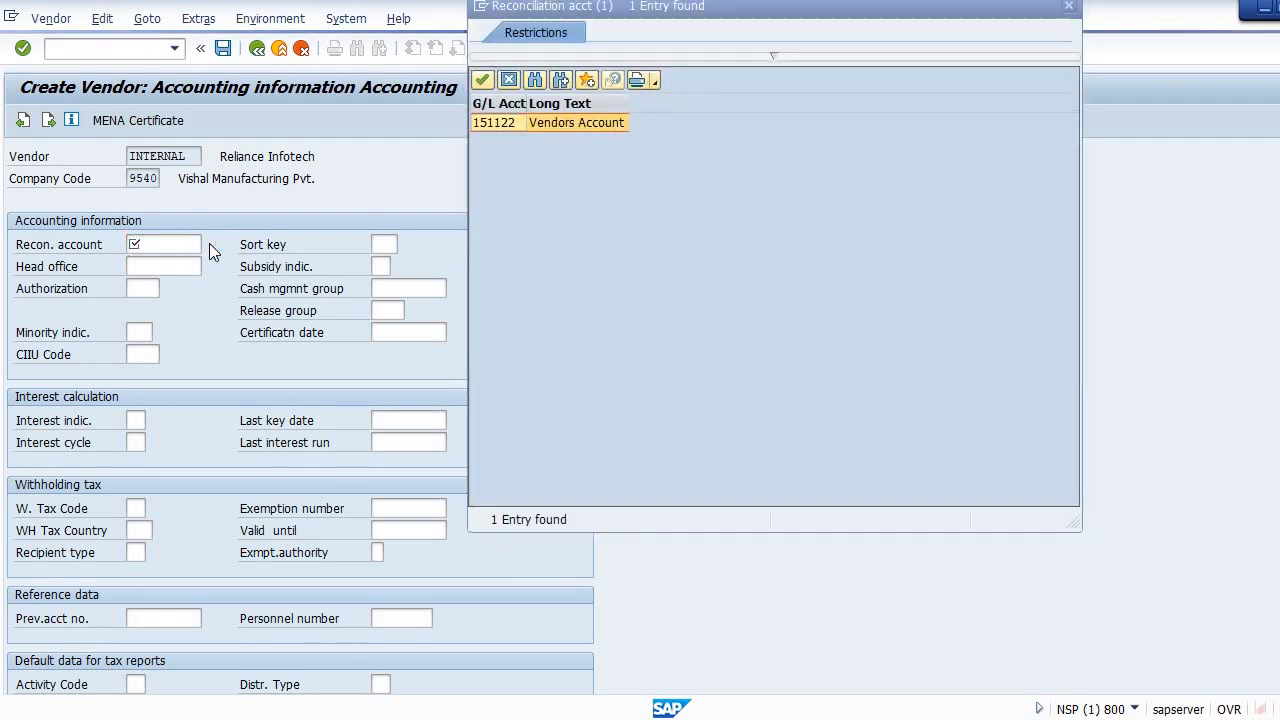
key("Return")
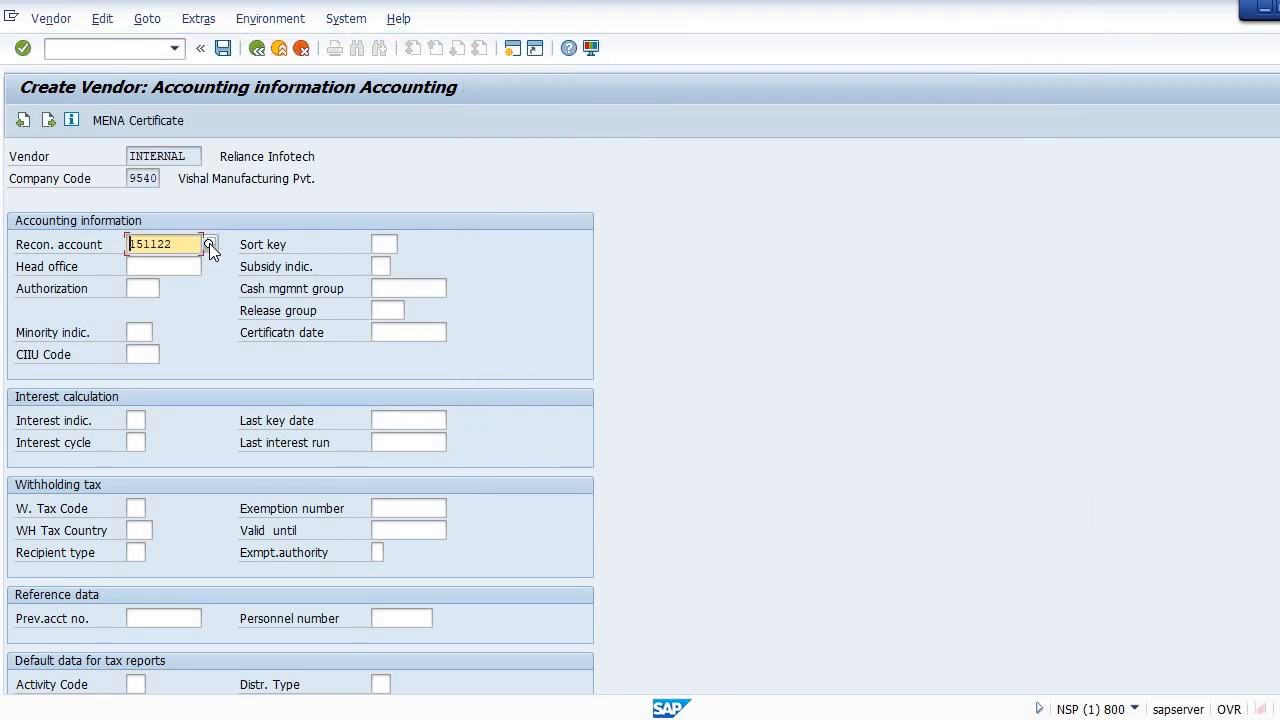
left_click(47, 122)
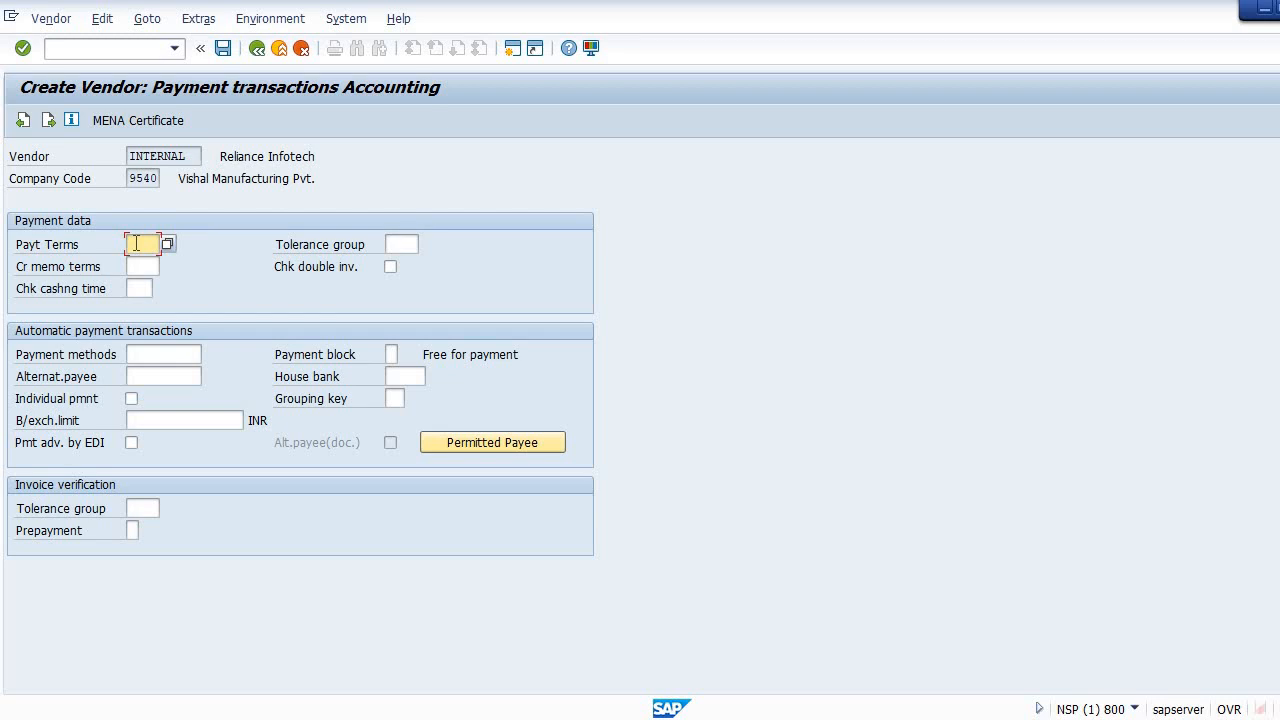
Choose payment terms 0001 with double-invoice checking and advance to Correspondence Accounting.
left_click(167, 244)
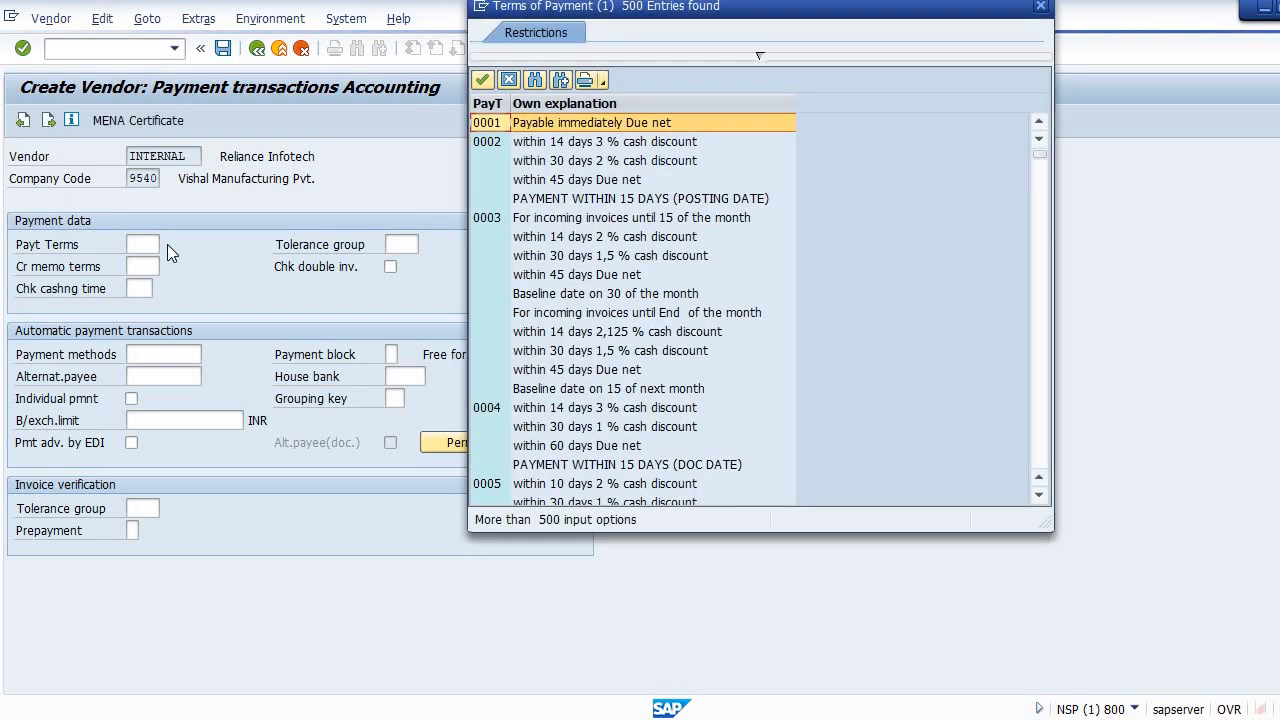
key("Down")
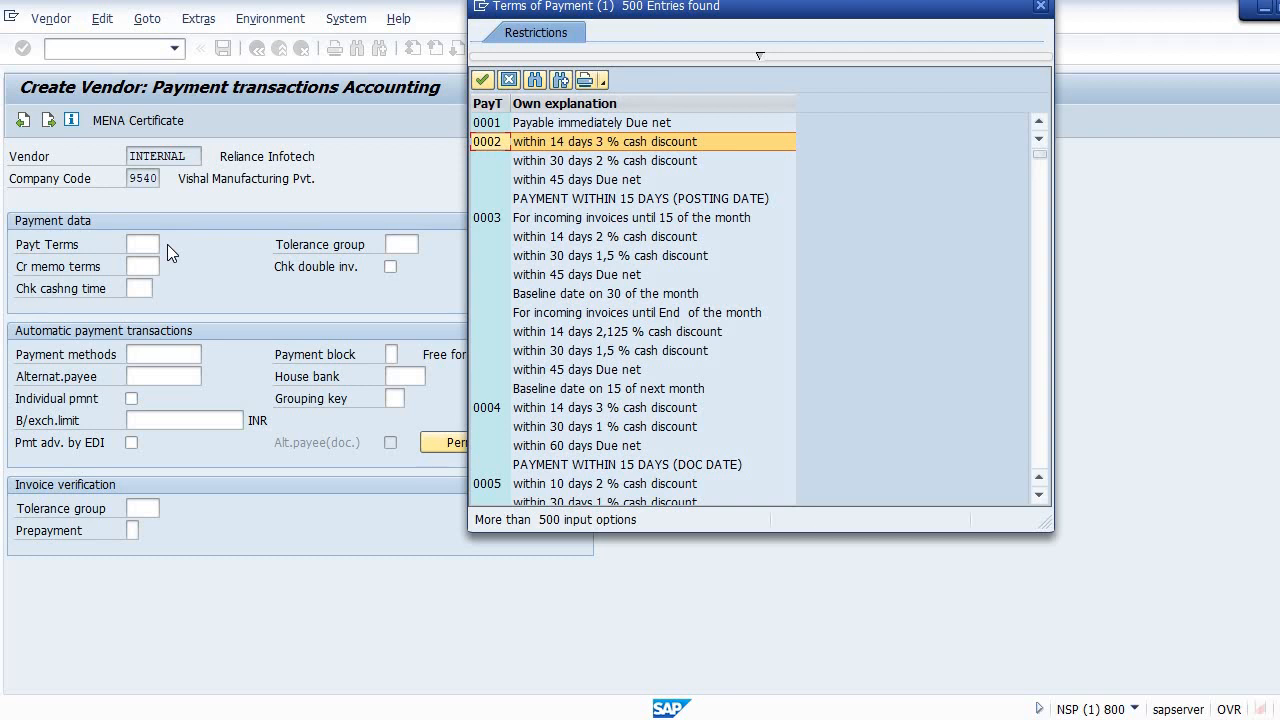
key("Down")
key("Down")
key("Up")
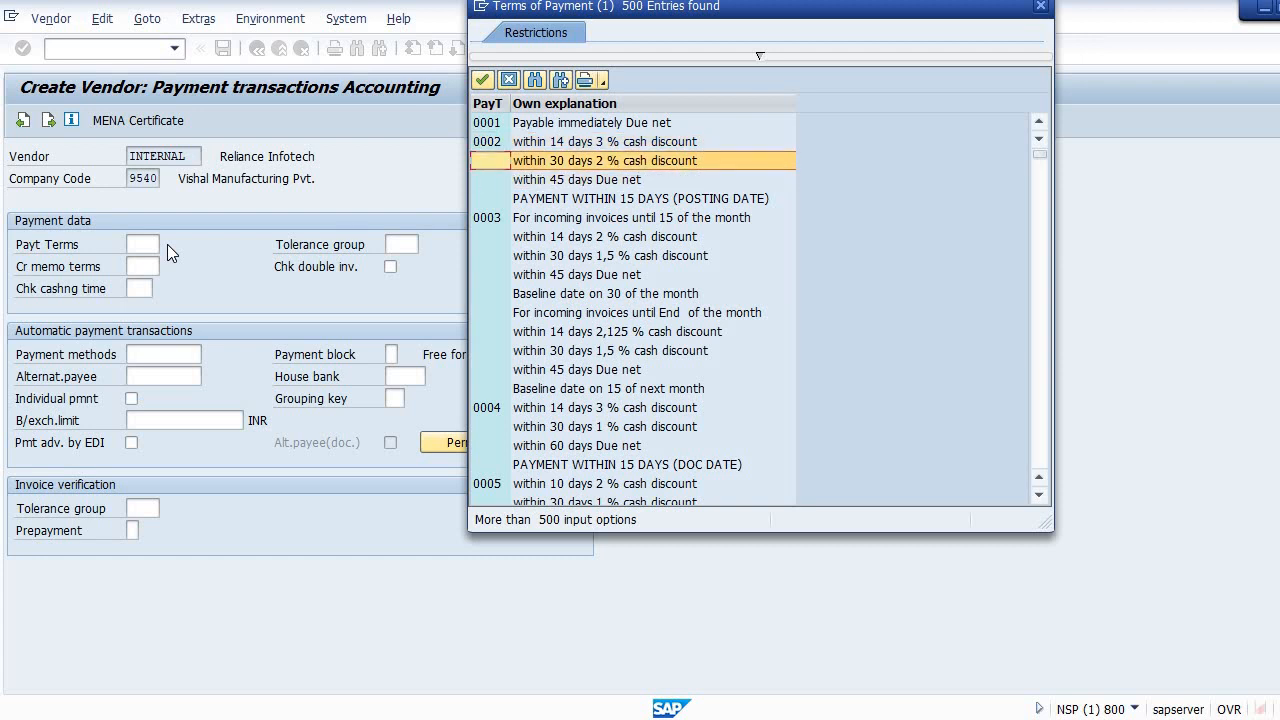
key("Down")
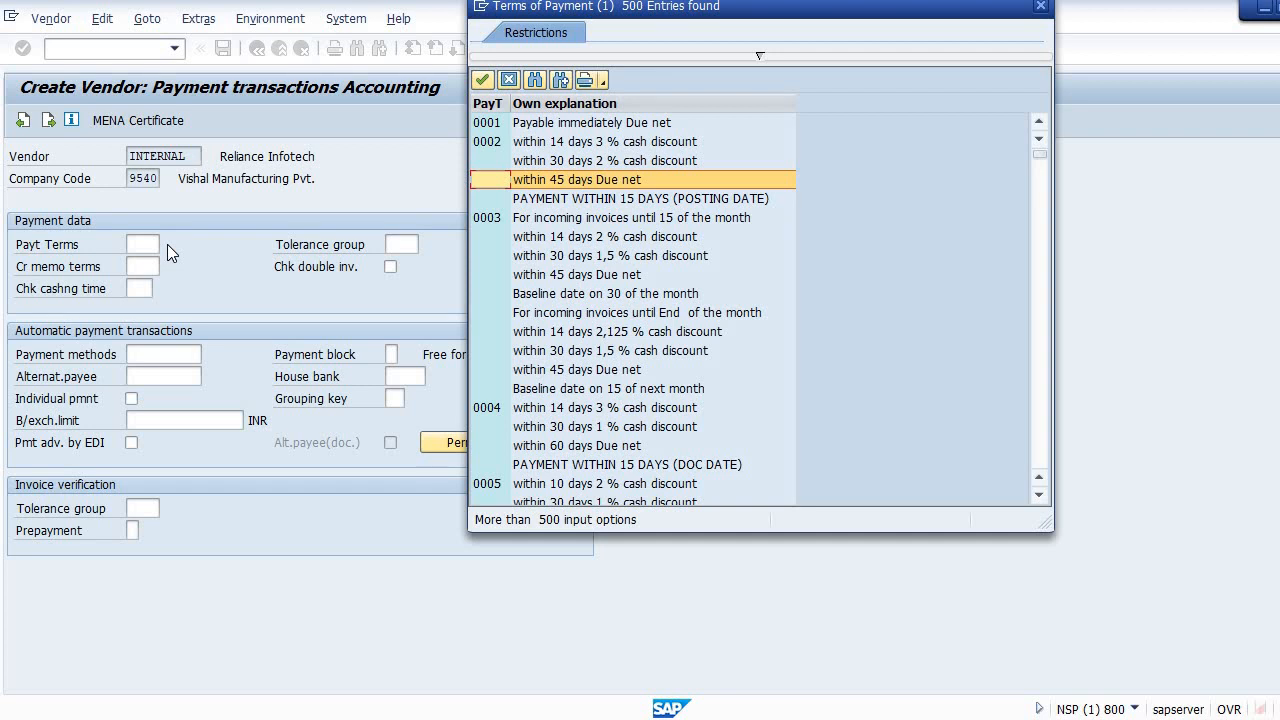
key("Up")
key("Up")
key("Up")
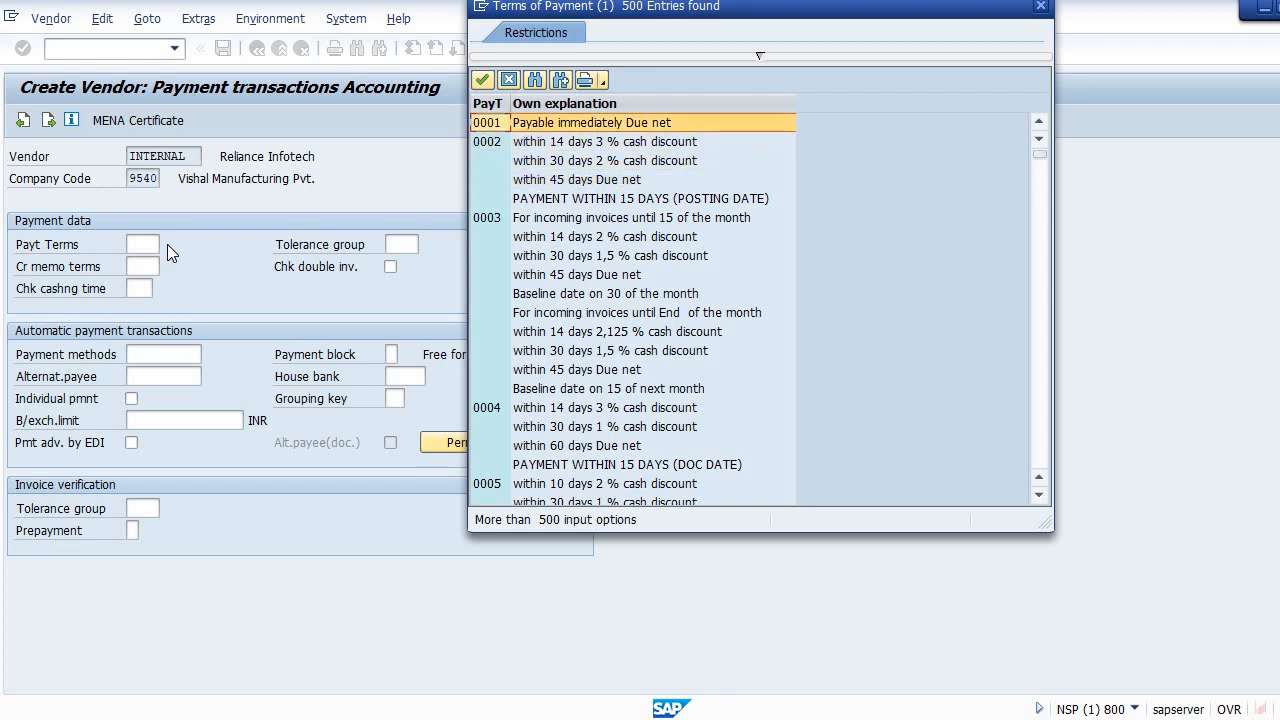
key("Return")
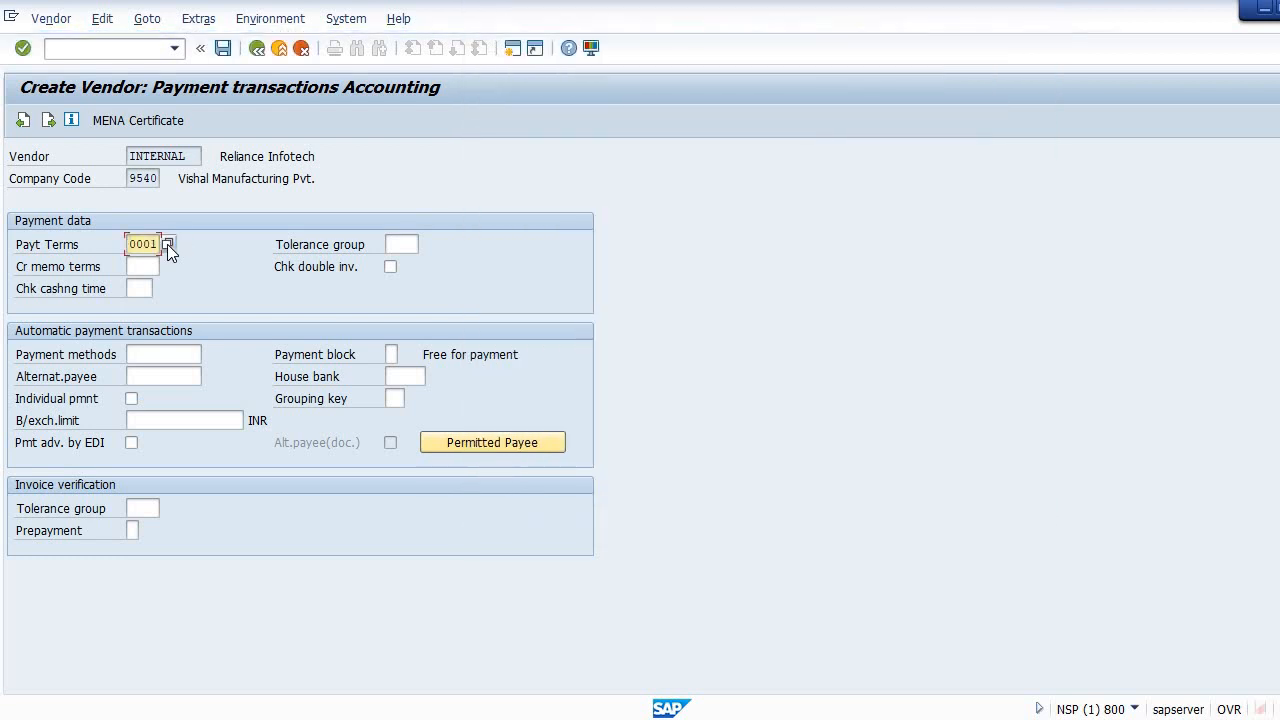
left_click(48, 121)
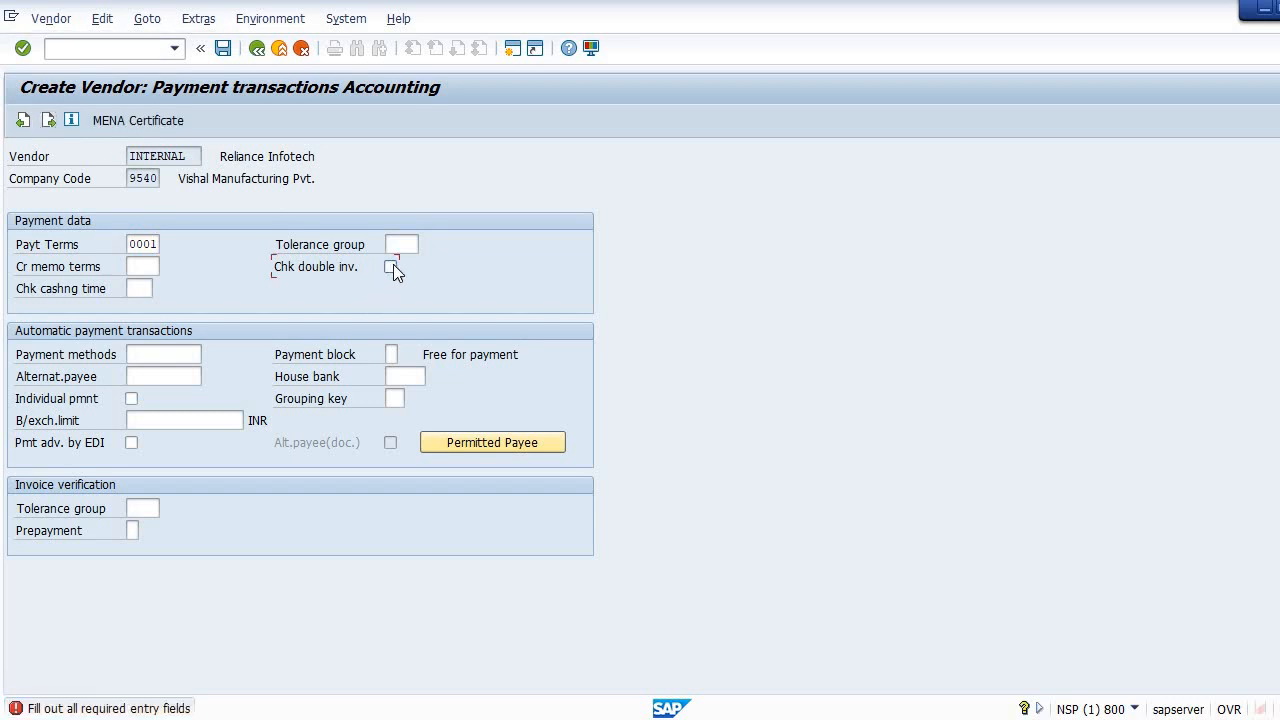
left_click(48, 121)
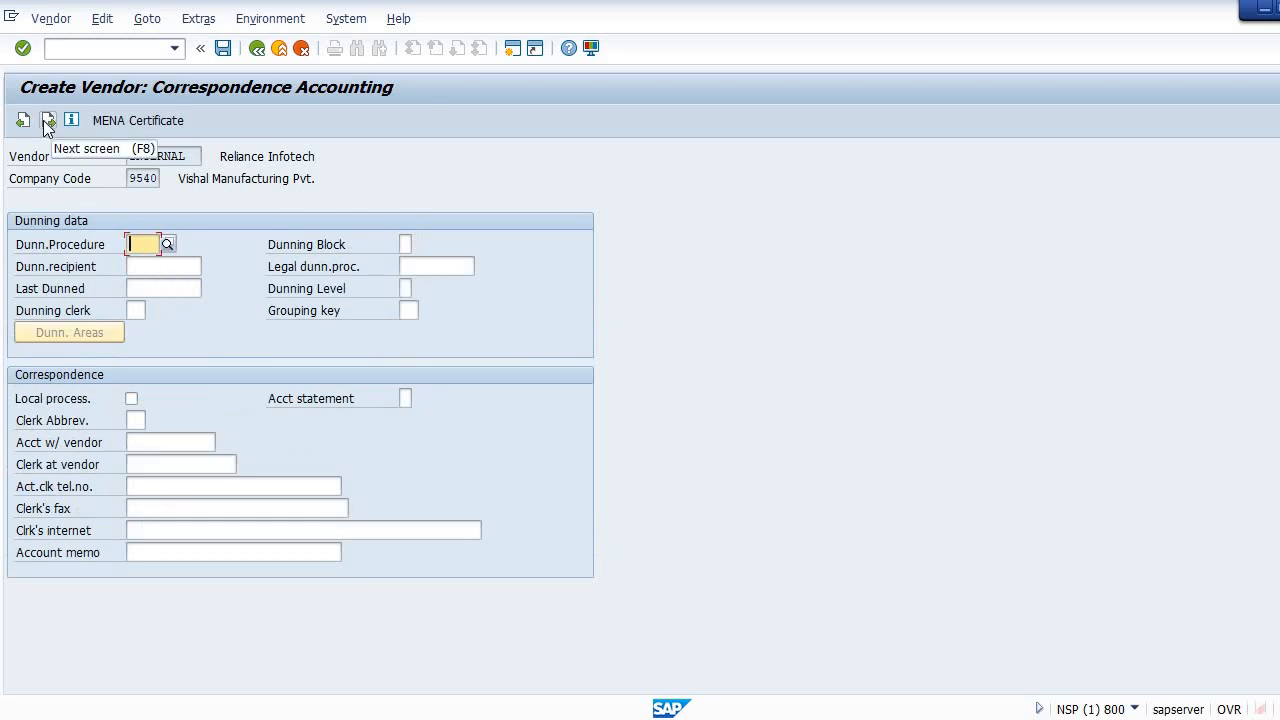
Enter order currency INR and purchasing group 888 on Purchasing data, then save the vendor.
left_click(48, 121)
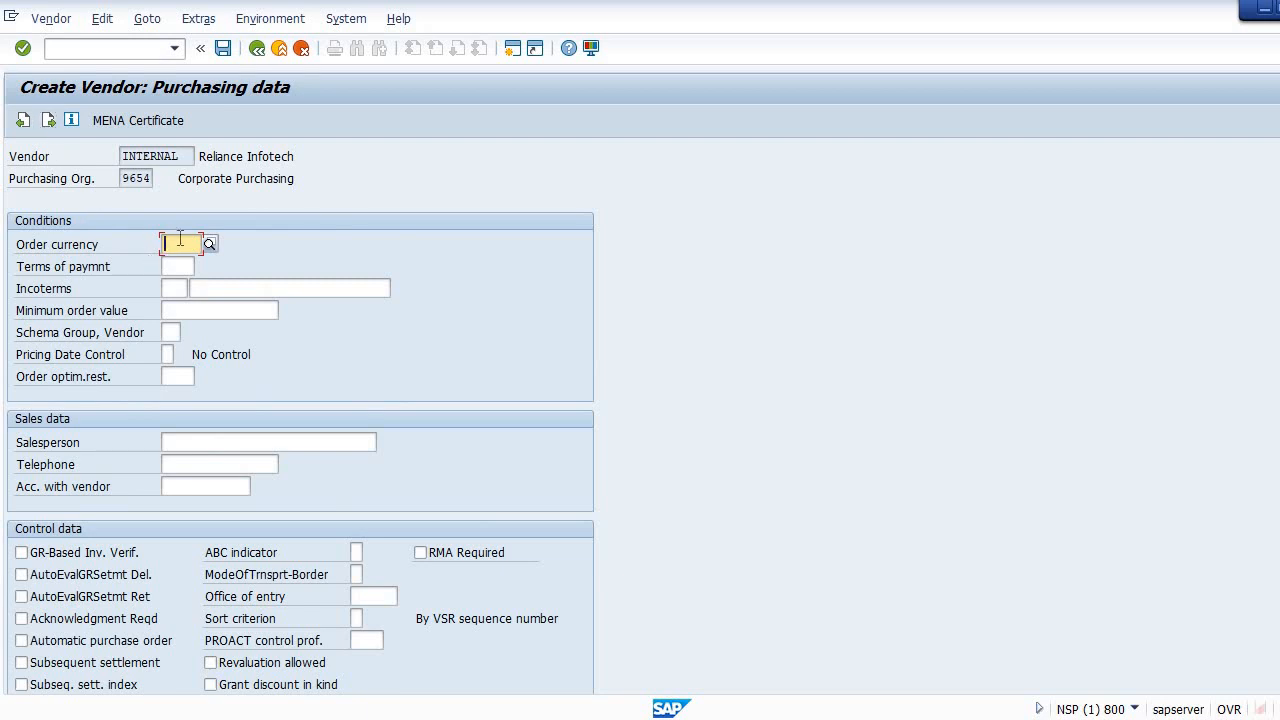
type("INR")
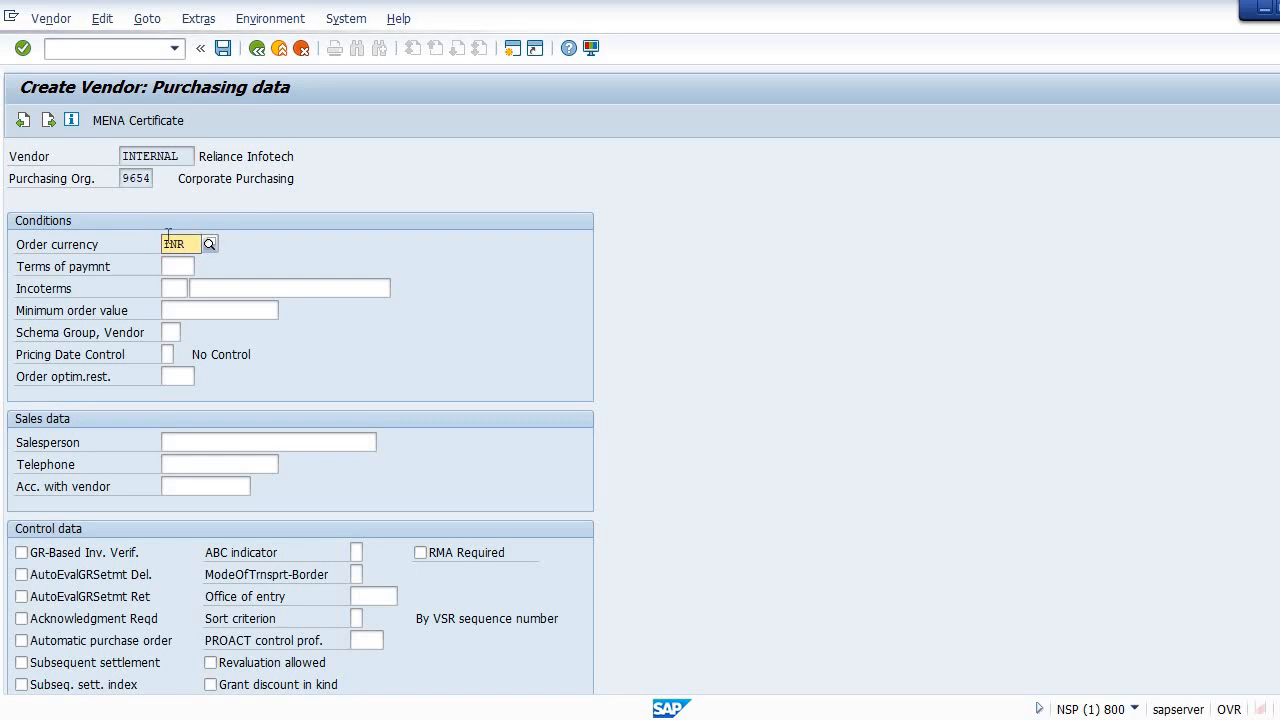
left_click(203, 288)
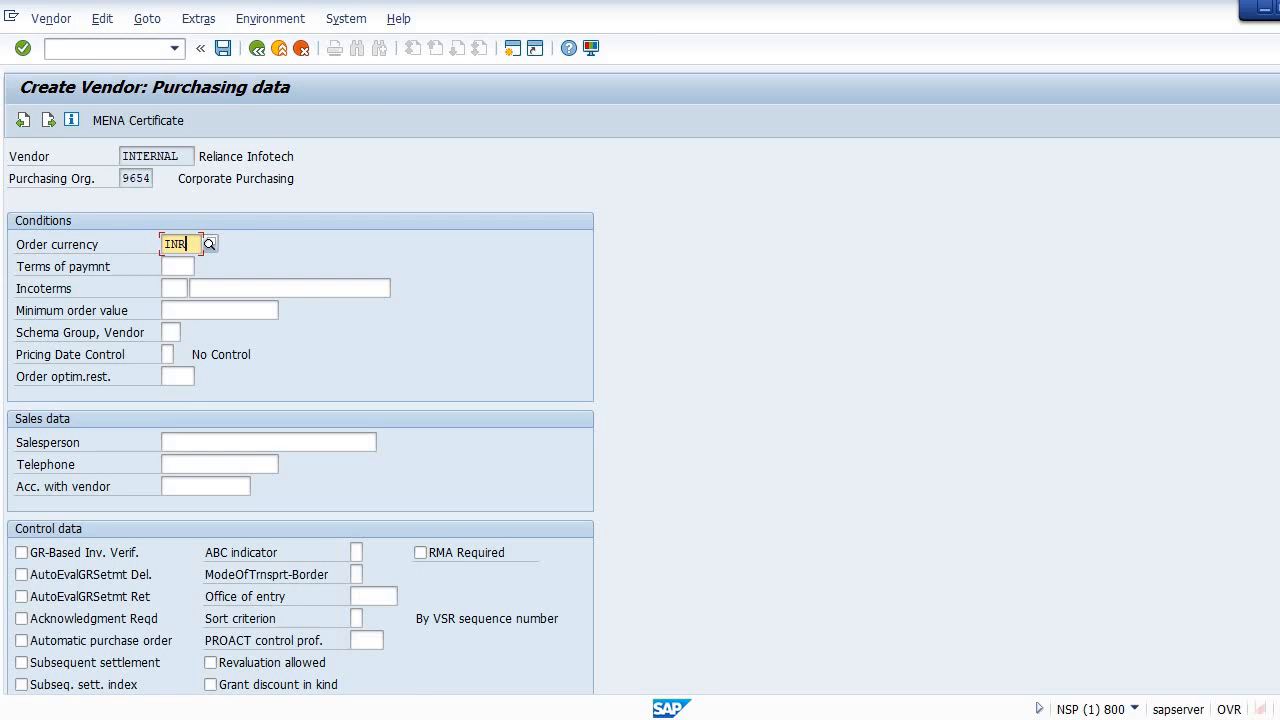
scroll(300, 415, "down", 6)
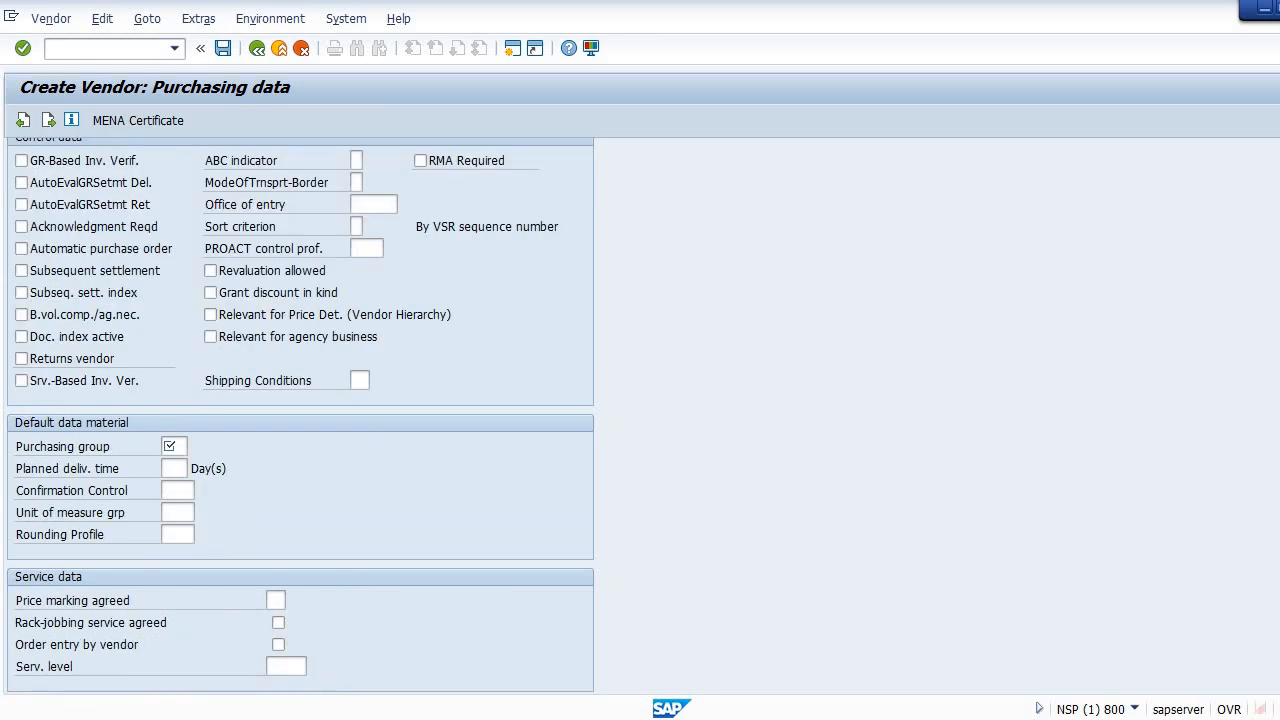
left_click(175, 445)
type("888")
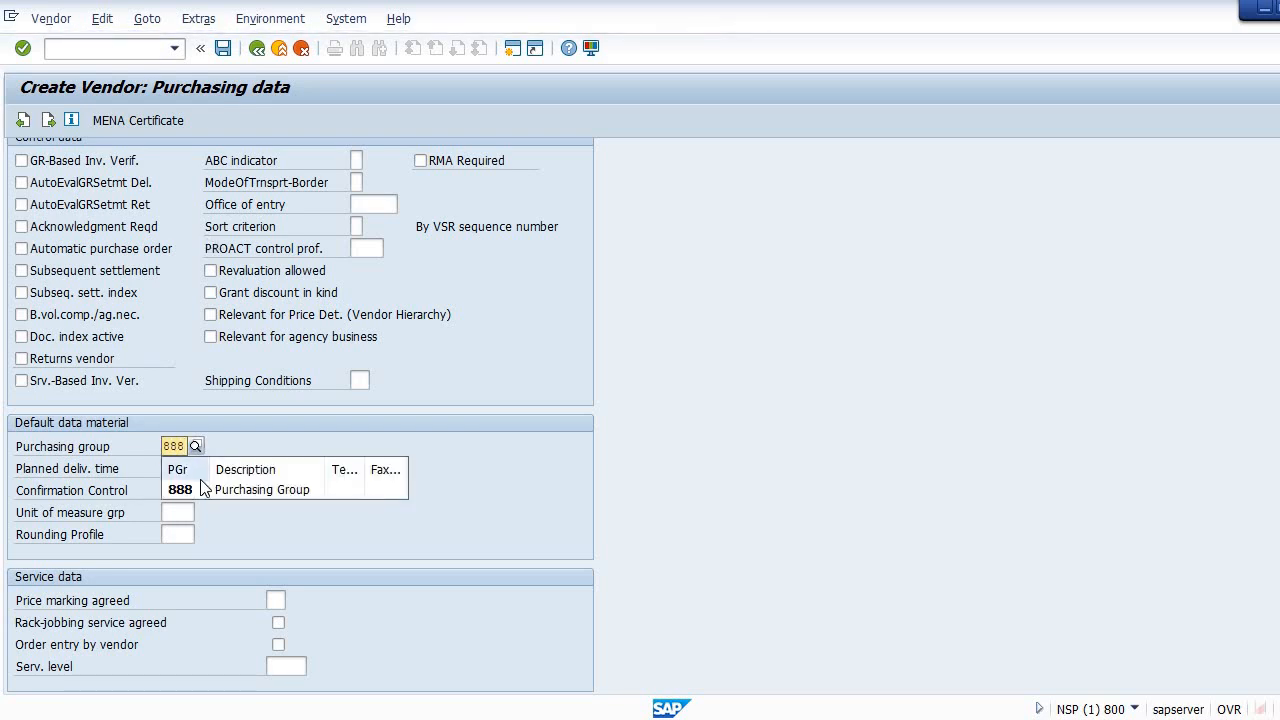
left_click(206, 486)
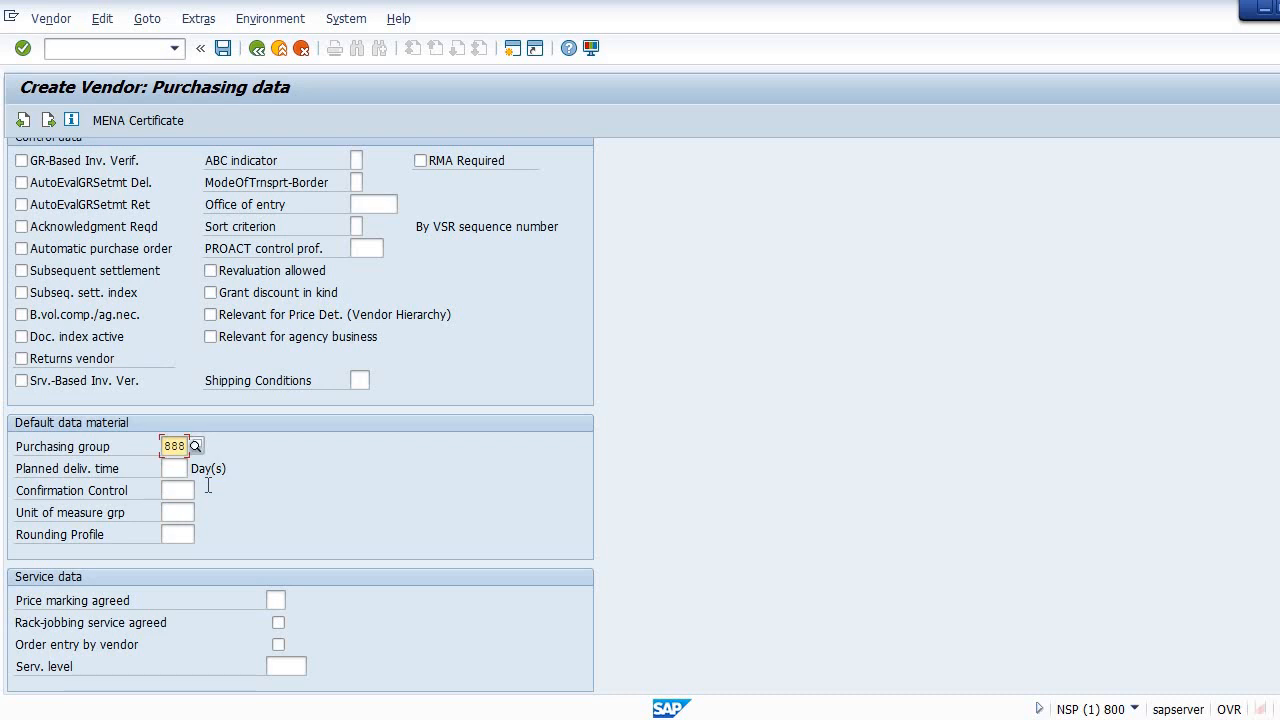
left_click(221, 51)
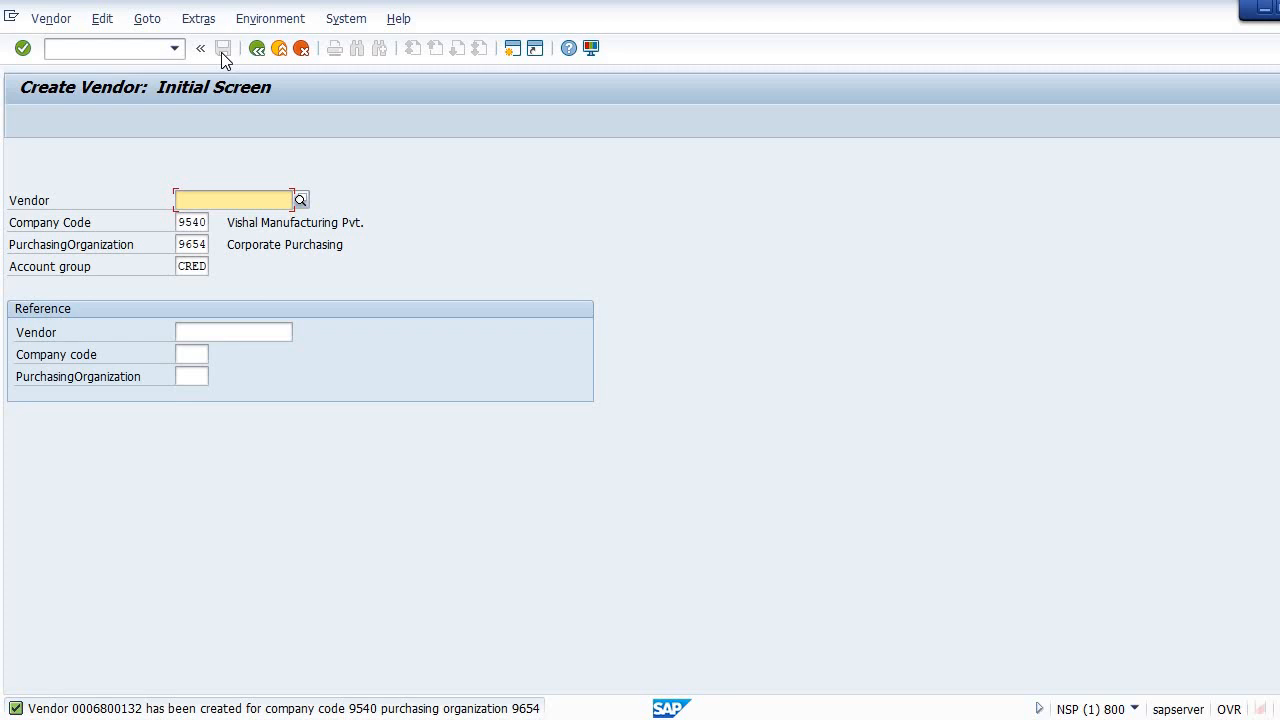
Open Reliance Infotech's address for editing in transaction /nxk02.
left_click(156, 48)
type("/n")
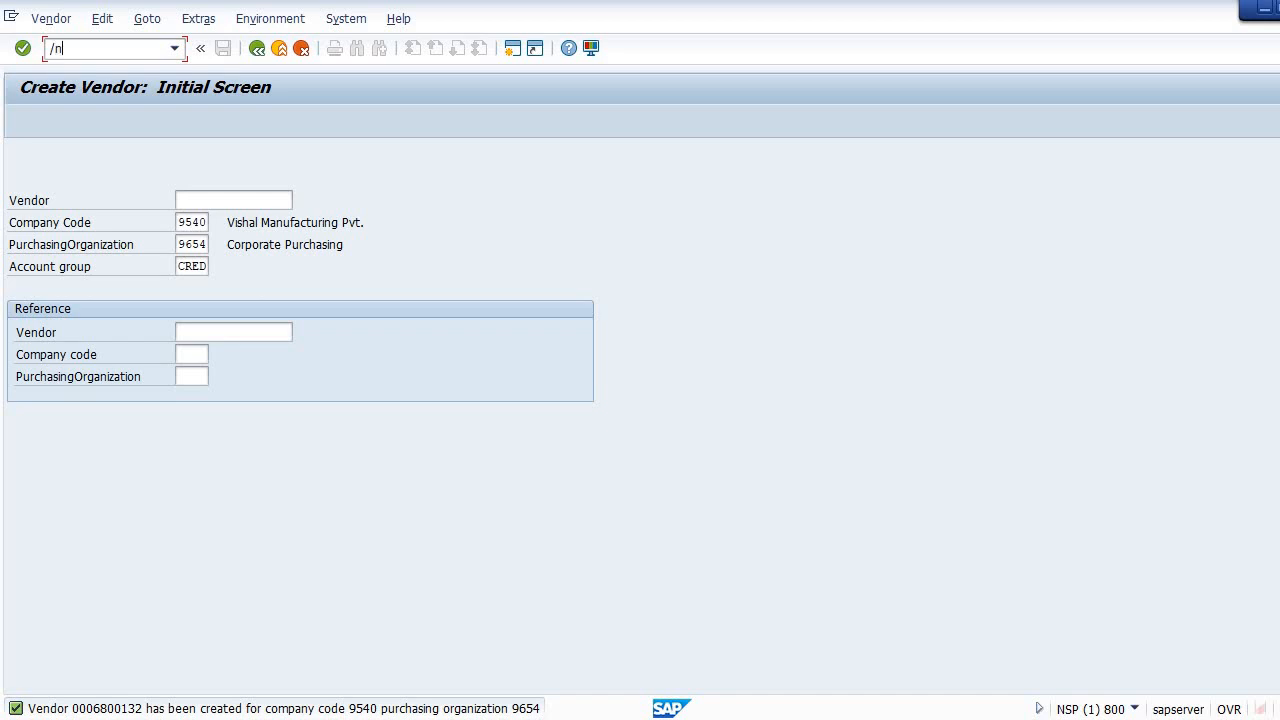
type("xk02")
key("Return")
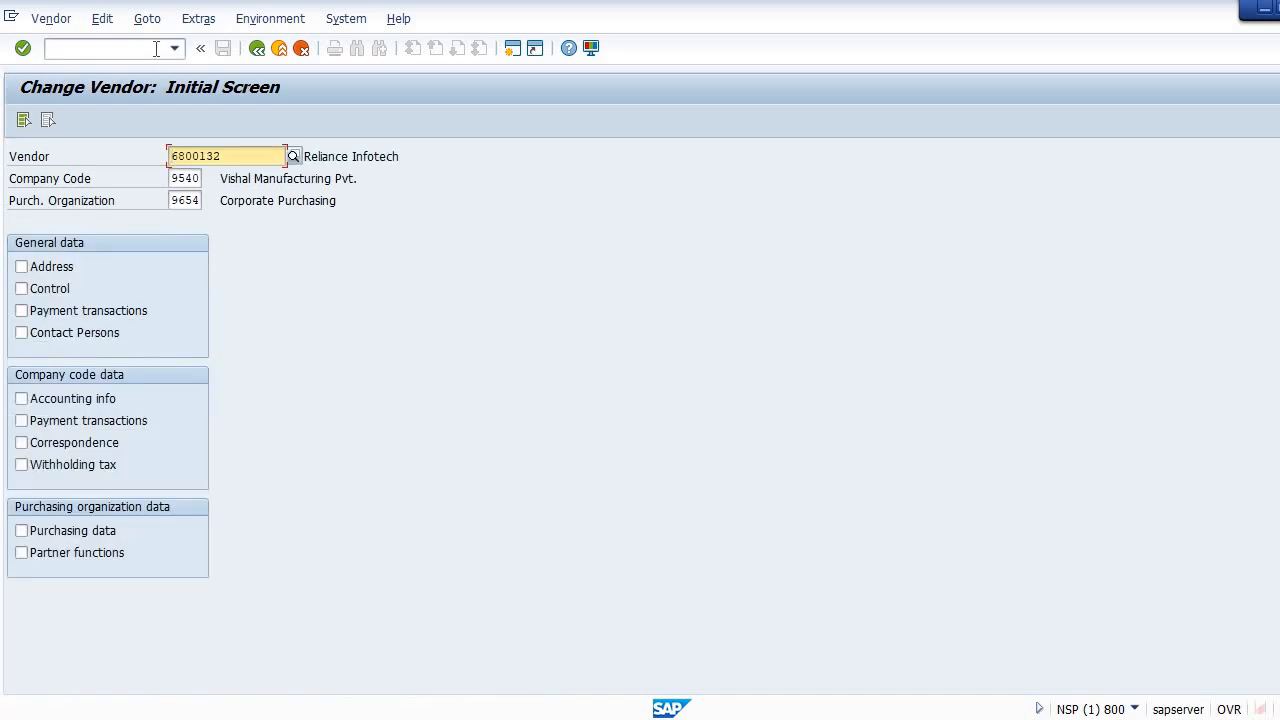
left_click(21, 266)
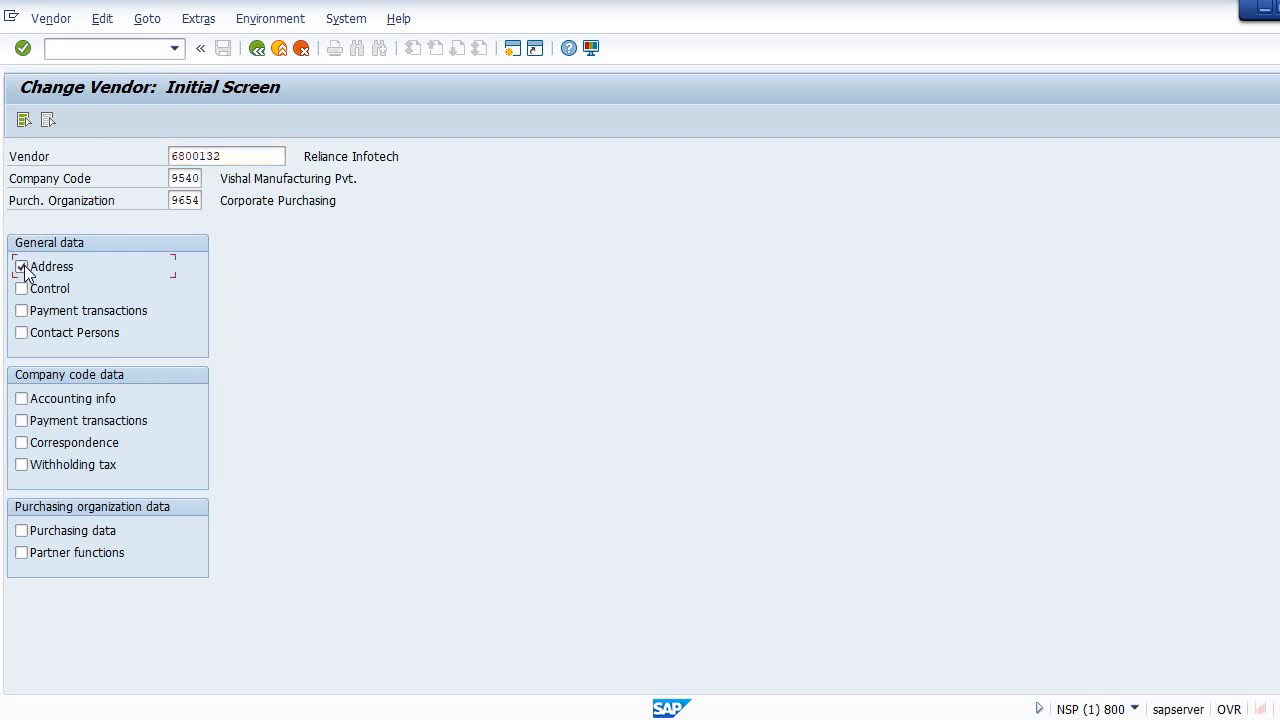
key("Return")
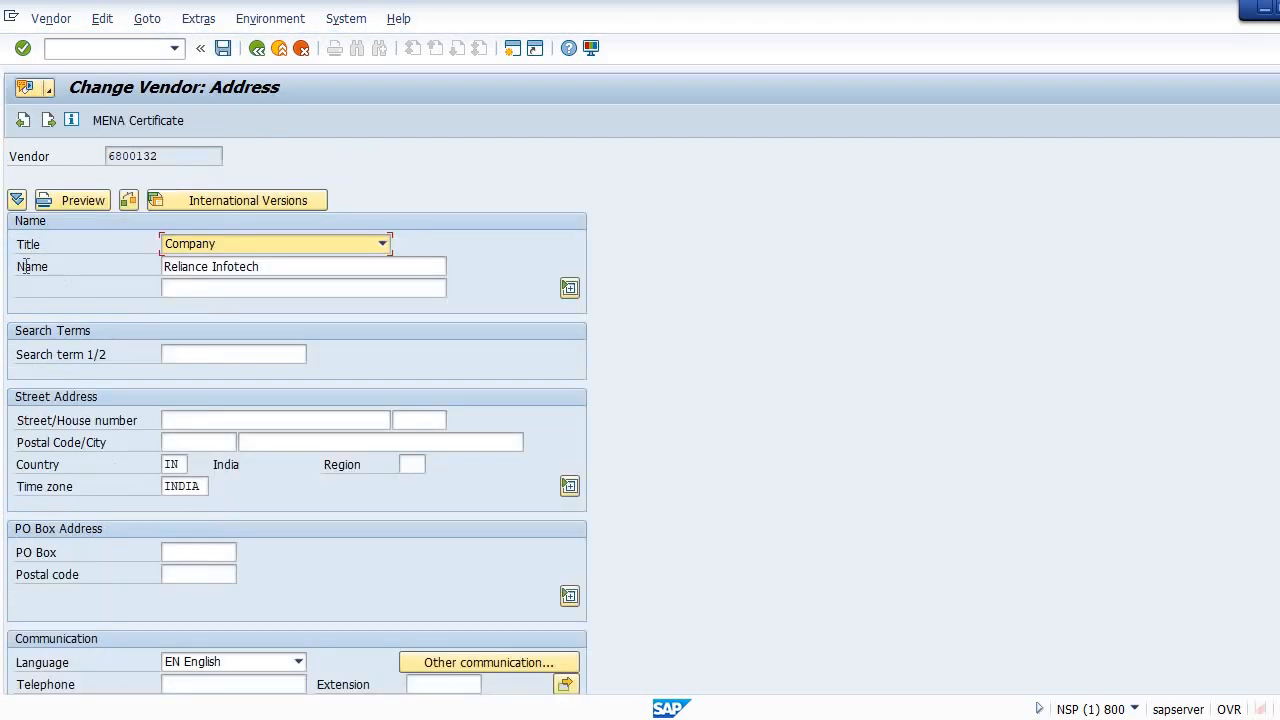
Change the street/house number to 25, save, and enter /nxk03 to display the vendor.
left_click(198, 421)
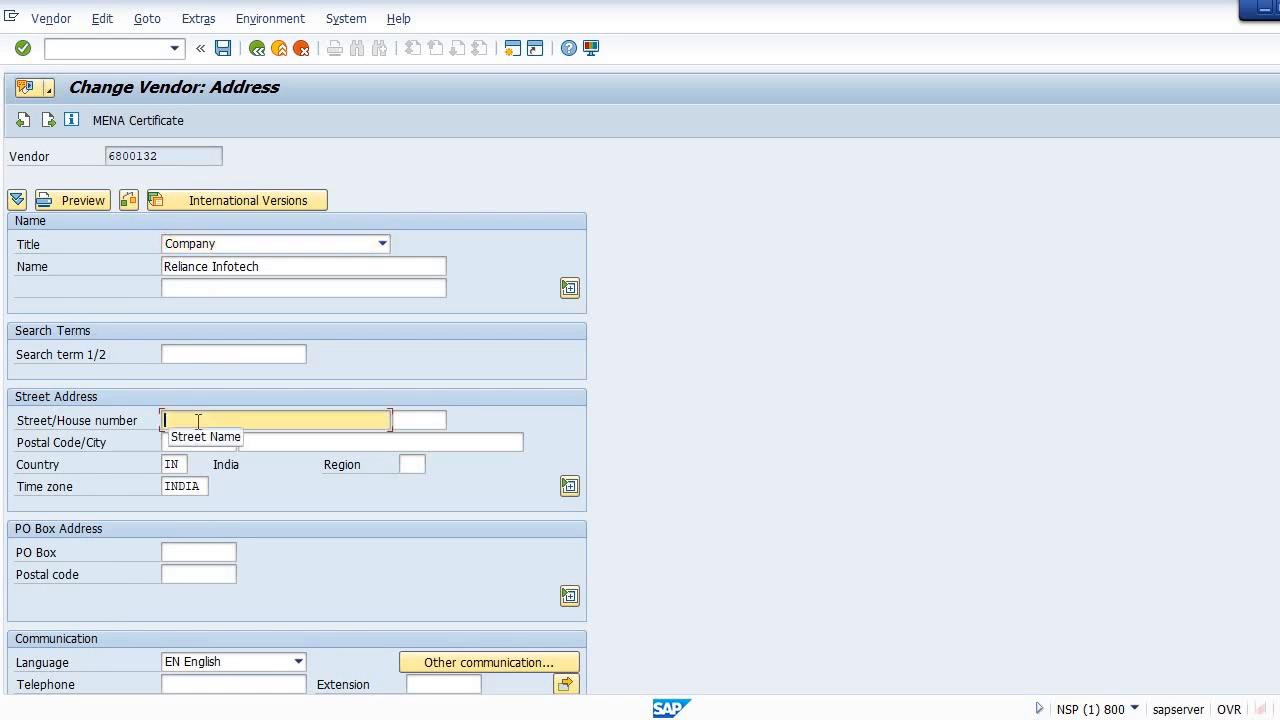
type("25")
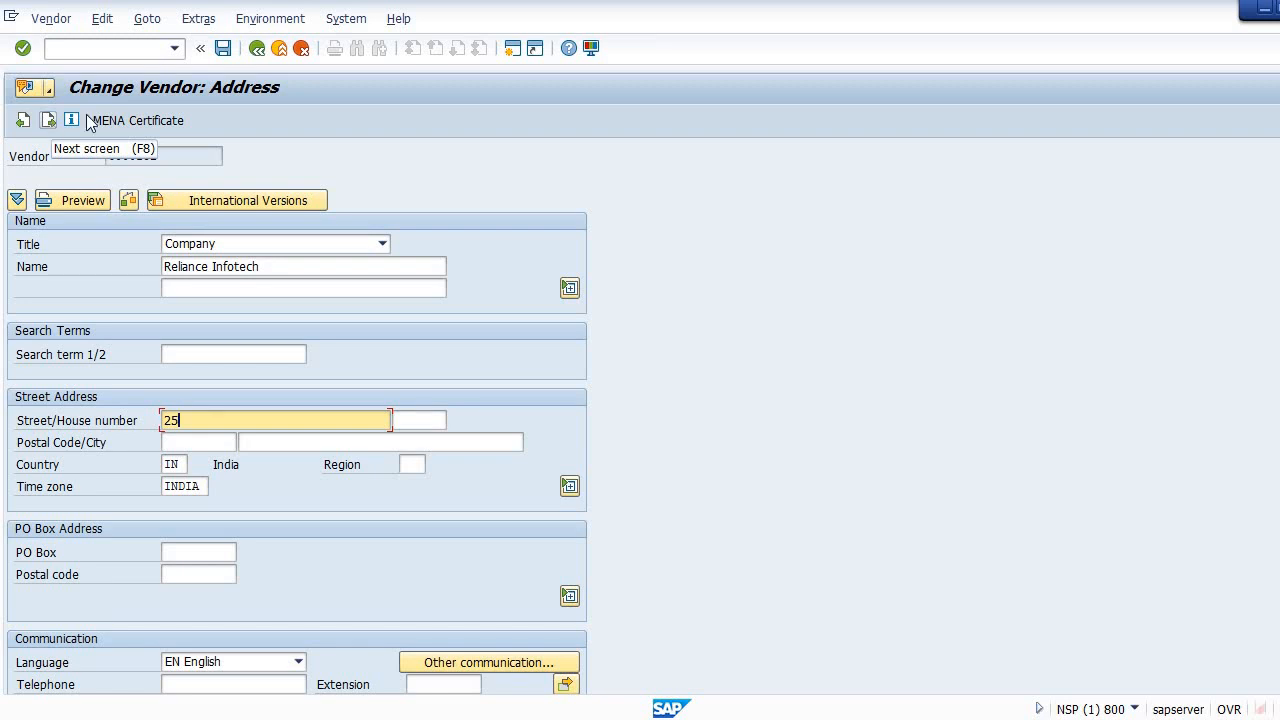
left_click(229, 50)
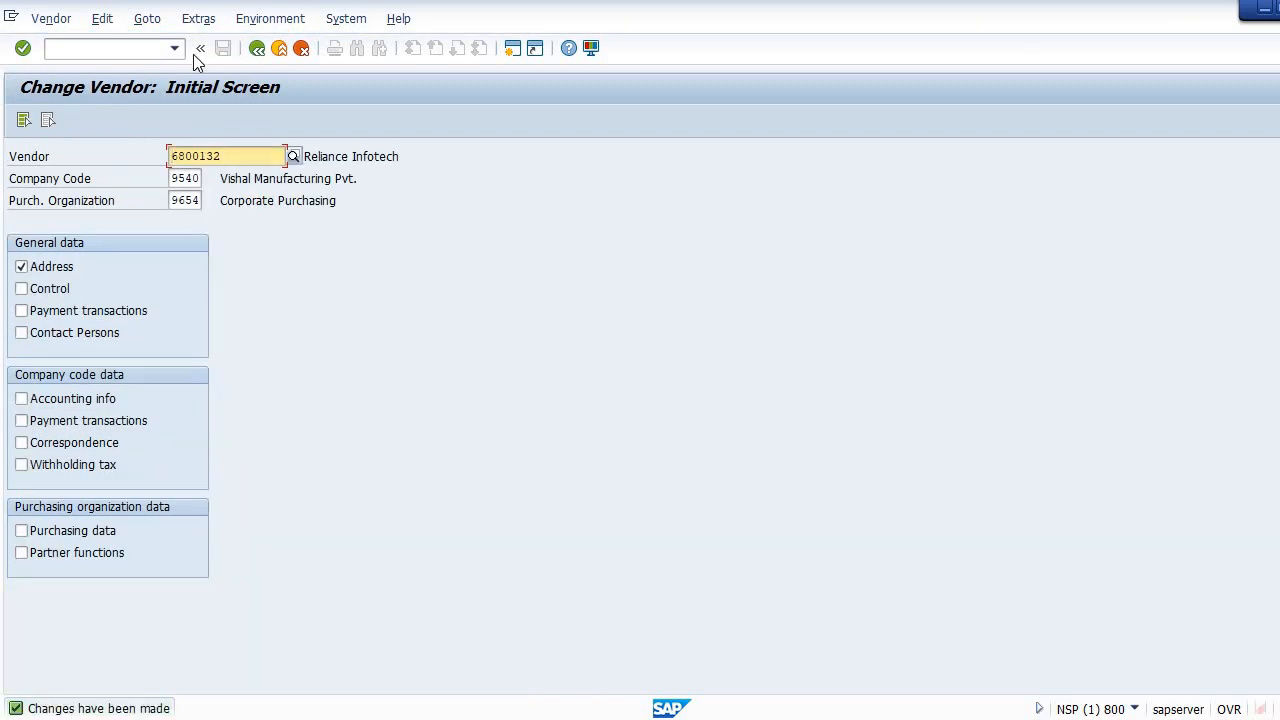
left_click(135, 55)
type("/")
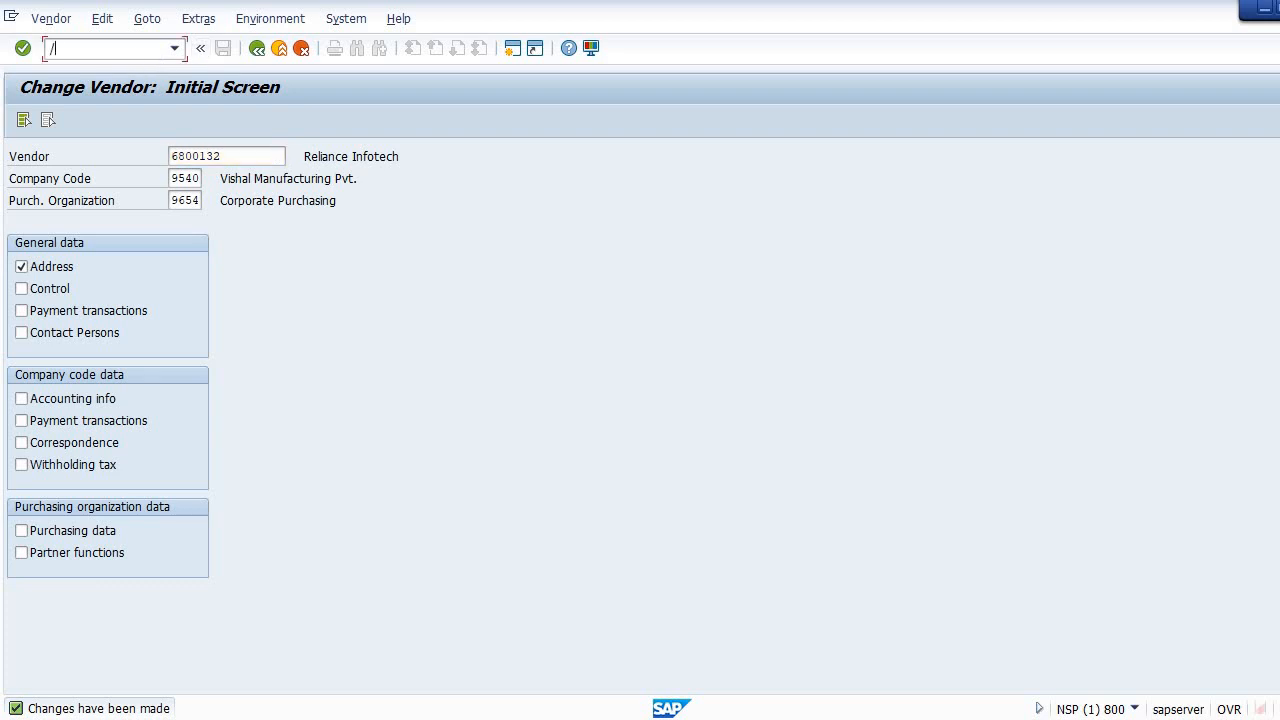
type("nxk03")
Review the vendor's address and payment transactions, confirming street 25 and bank key SBIN0000765.
key("Return")
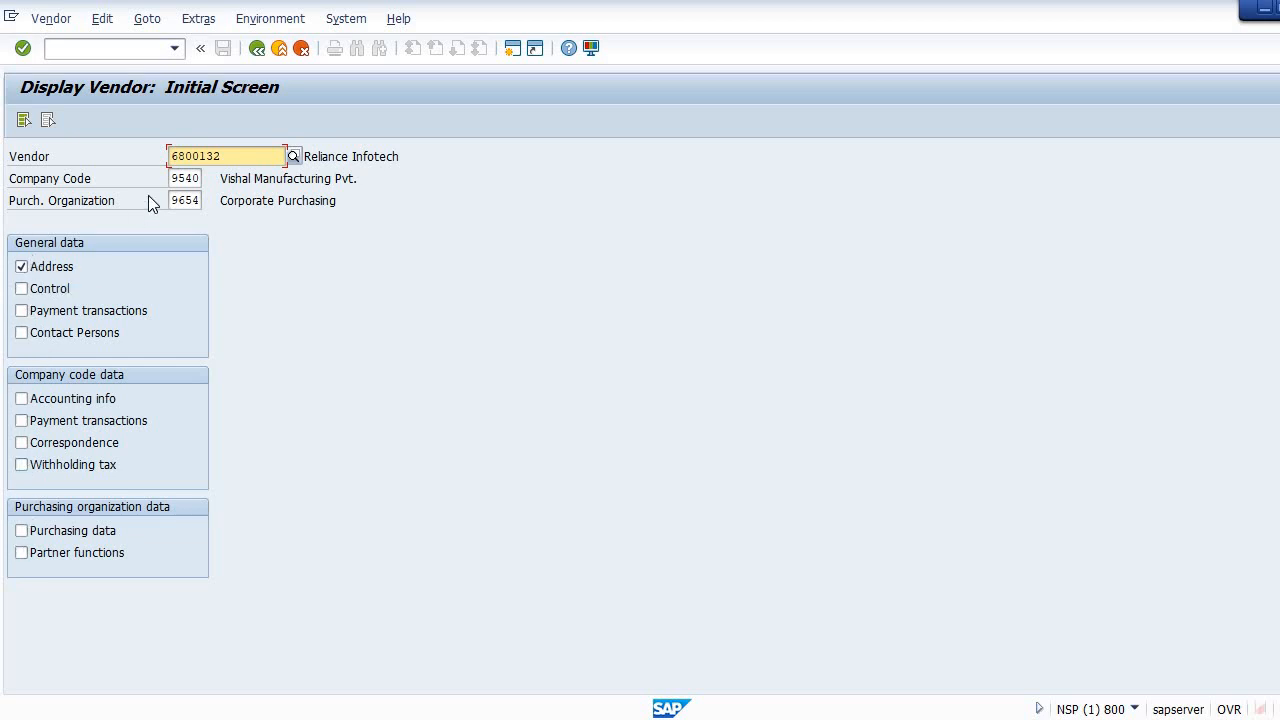
left_click(17, 314)
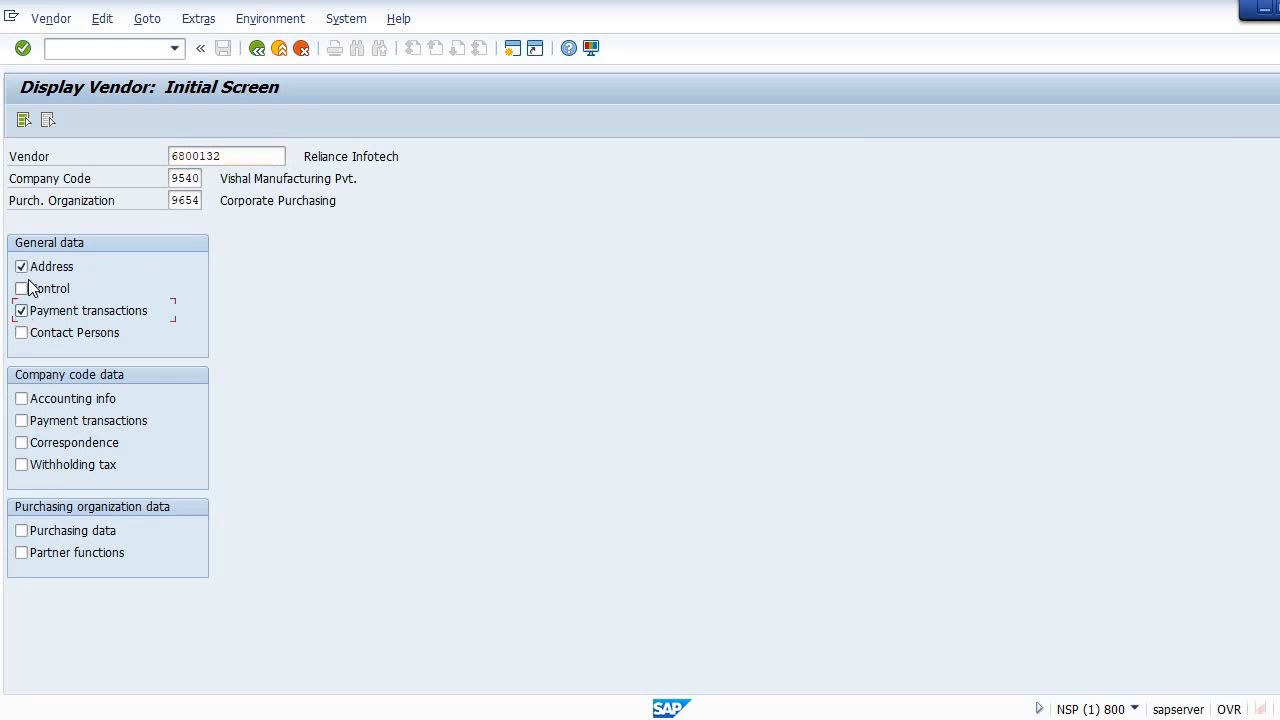
key("Return")
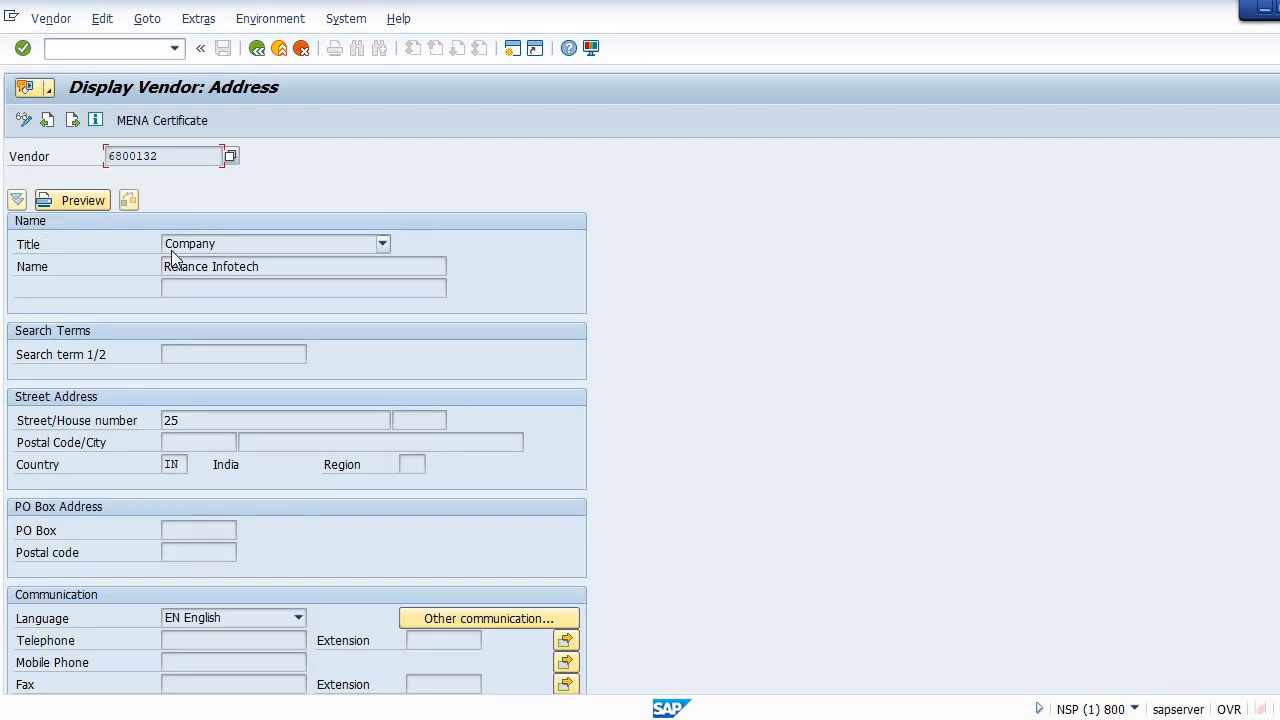
key("Return")
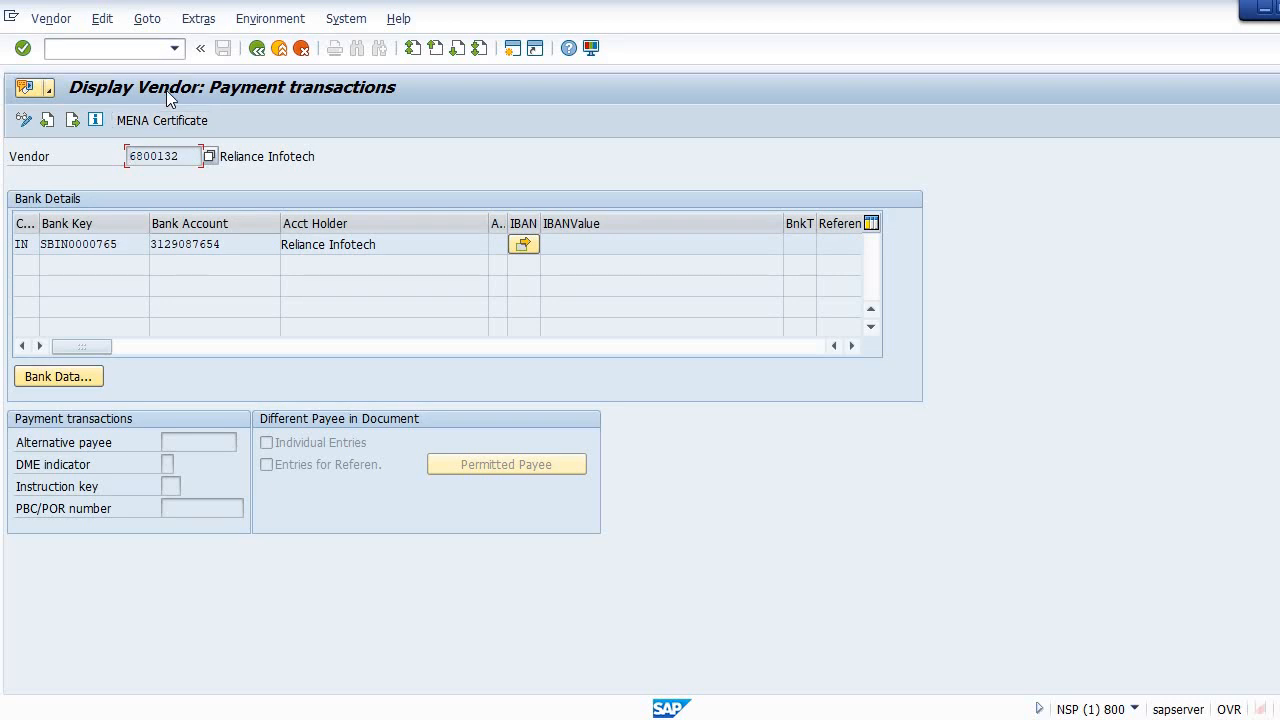
left_click(254, 54)
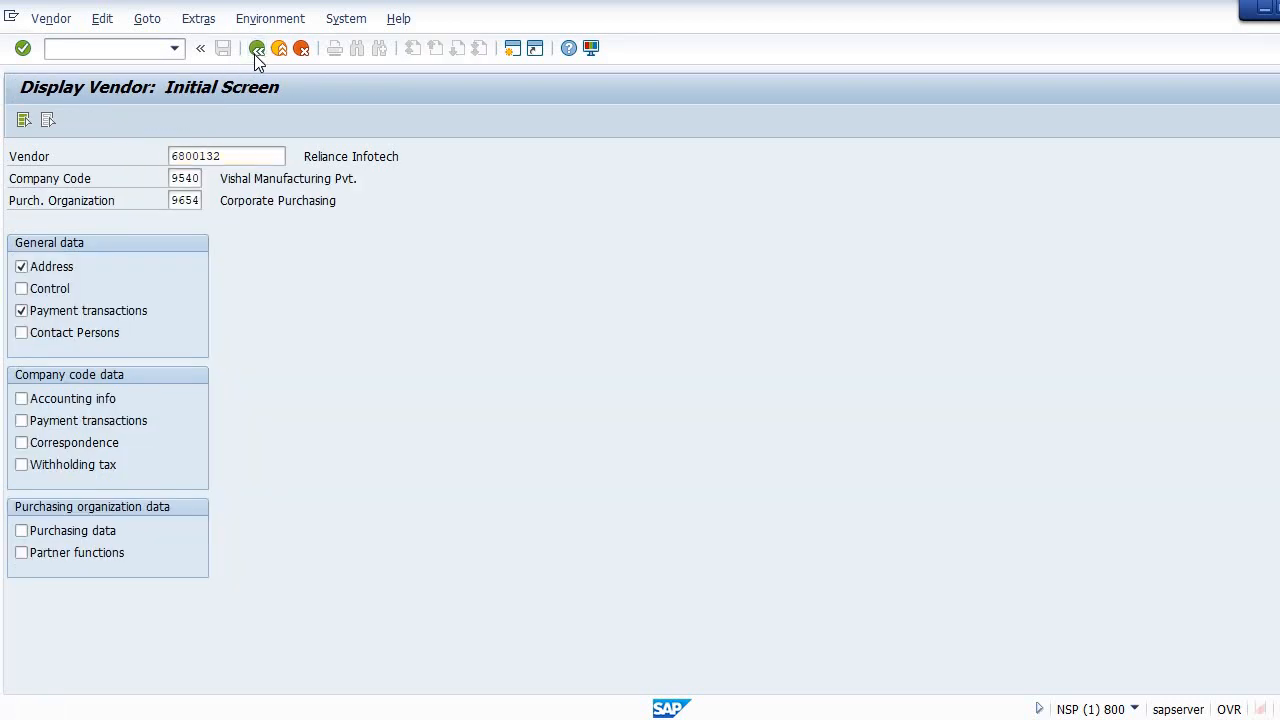
Return to SAP Easy Access, then go to the blank start screen with /n.
left_click(254, 54)
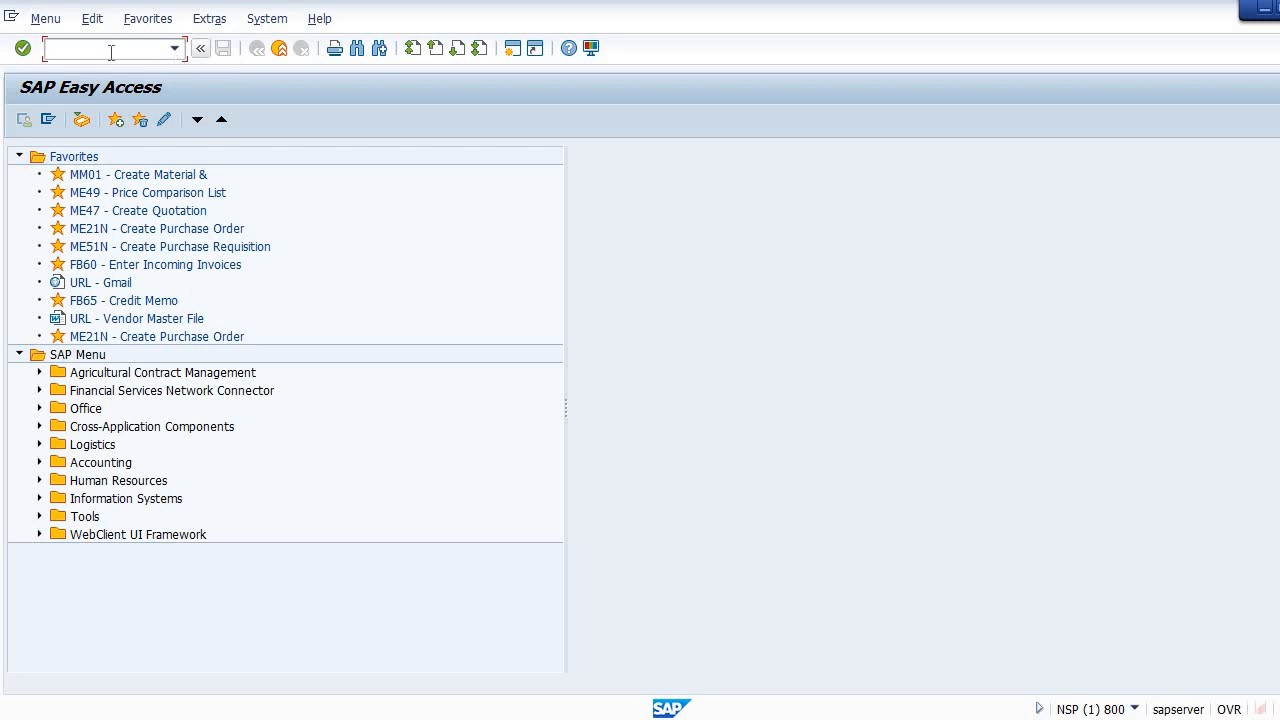
type("/n")
key("Return")
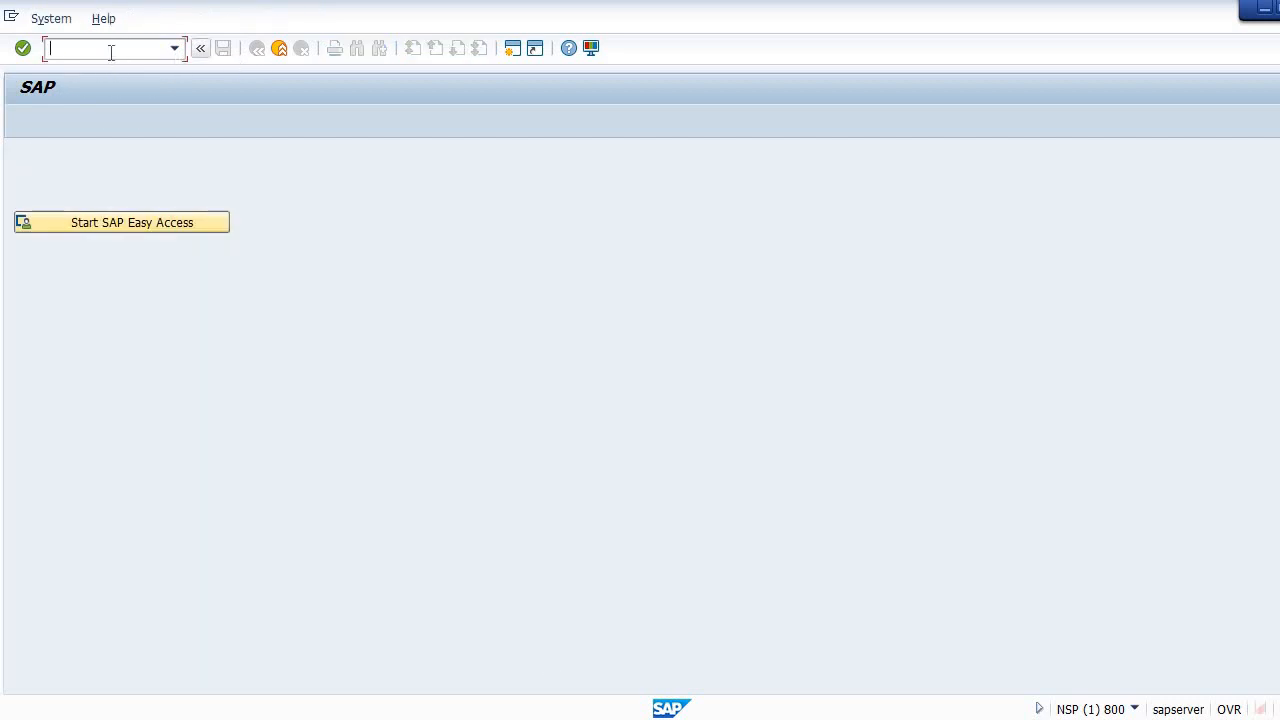